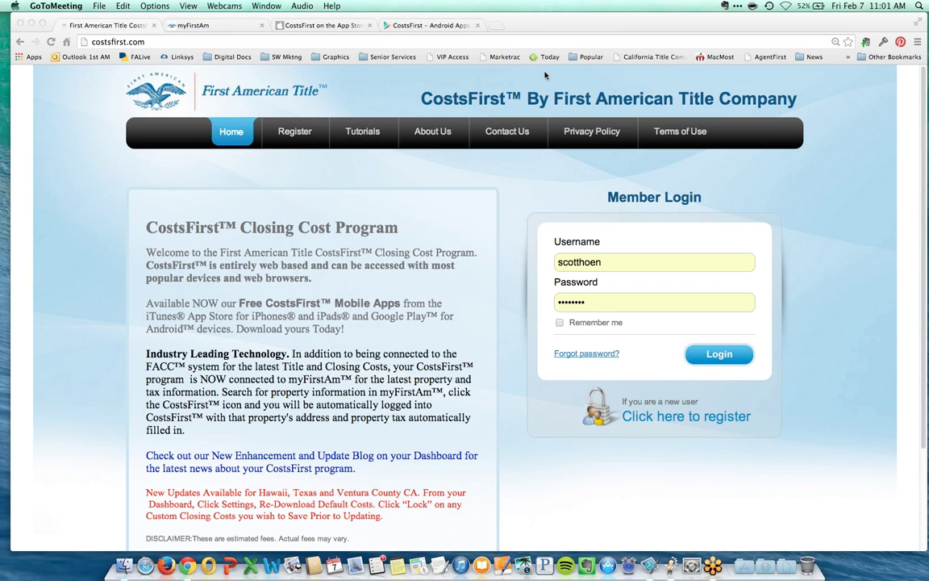
# Step: View the CostsFirst pages on the App Store and Google Play and the myFirstAm sign-in page, and return to costsfirst.com
pyautogui.click(340, 25)
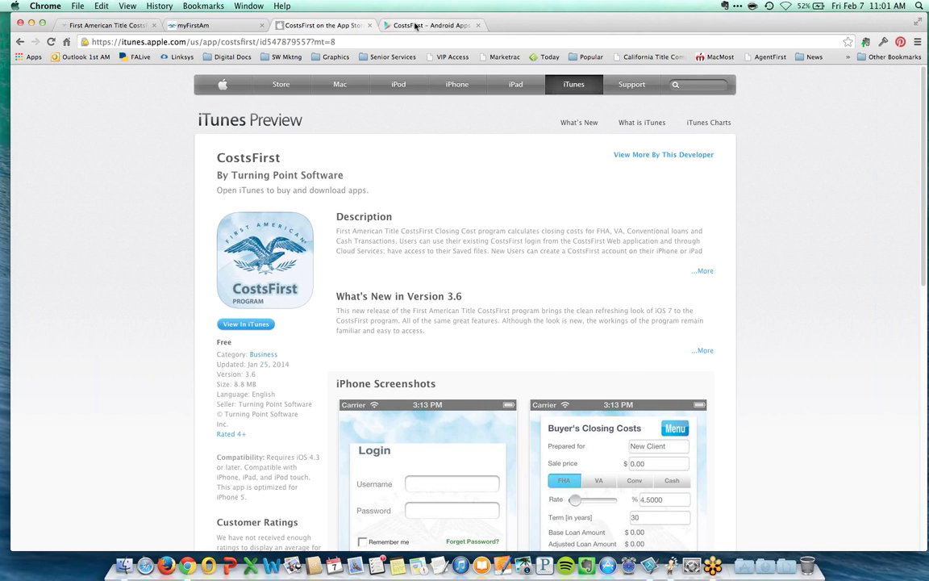
pyautogui.click(408, 25)
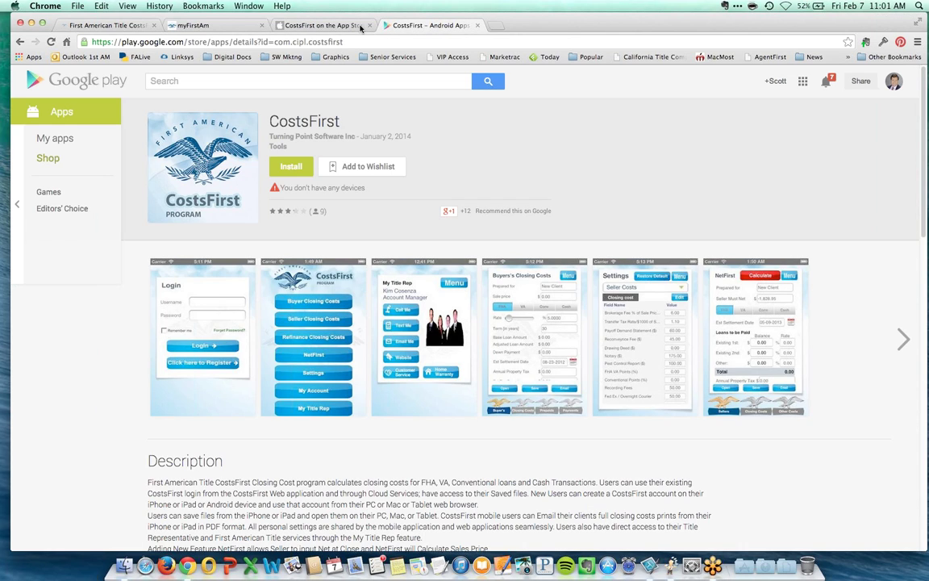
pyautogui.click(225, 26)
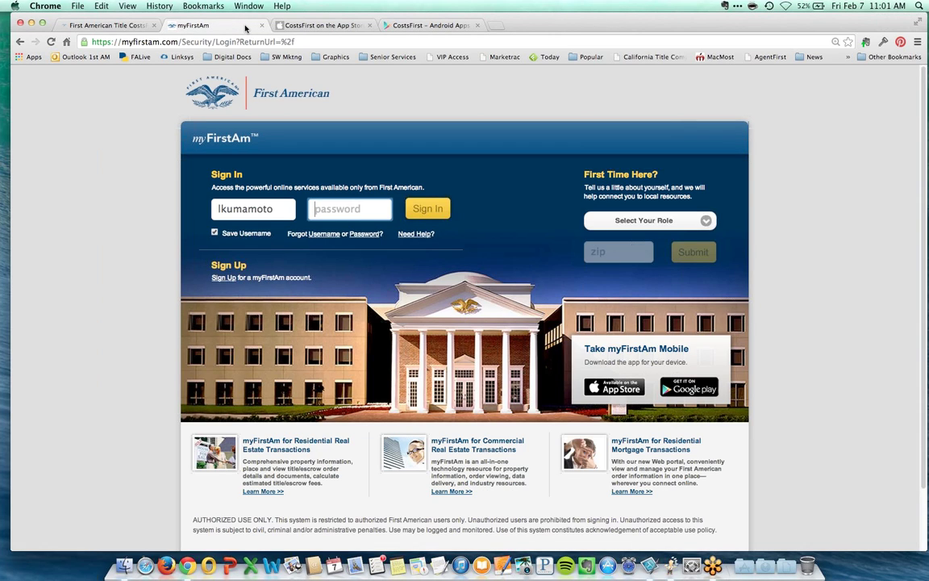
pyautogui.click(120, 26)
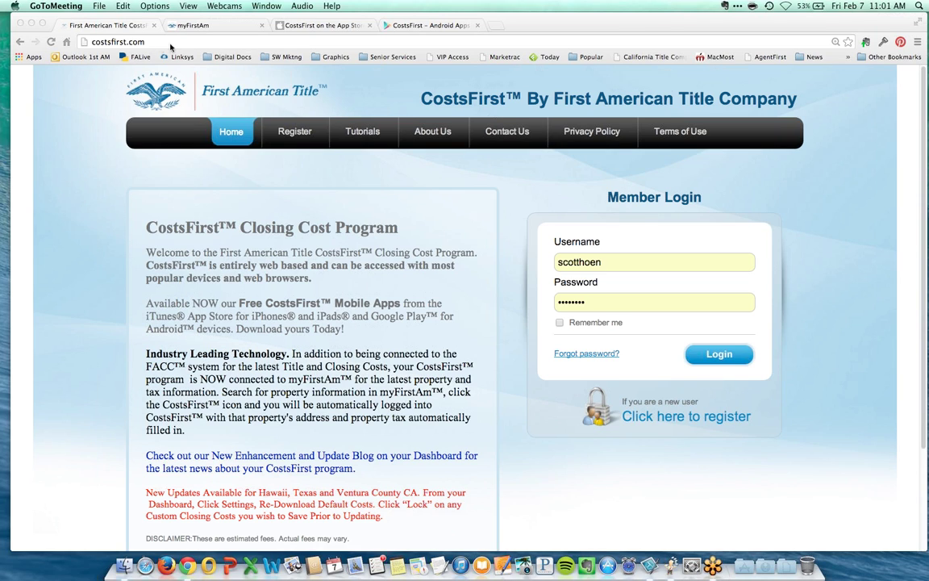
# Step: View the CostsFirst contact and technical support information, and return to the home page
pyautogui.click(507, 136)
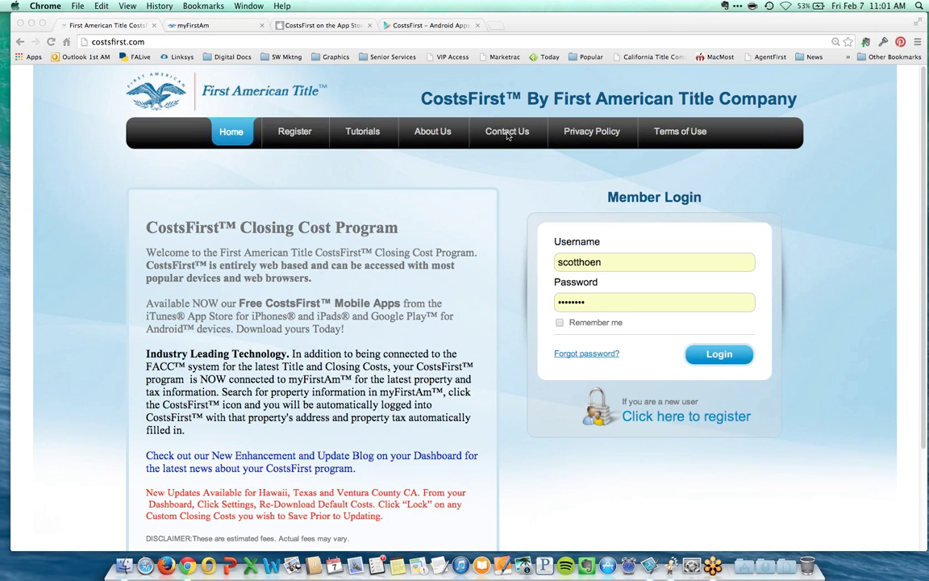
pyautogui.click(507, 132)
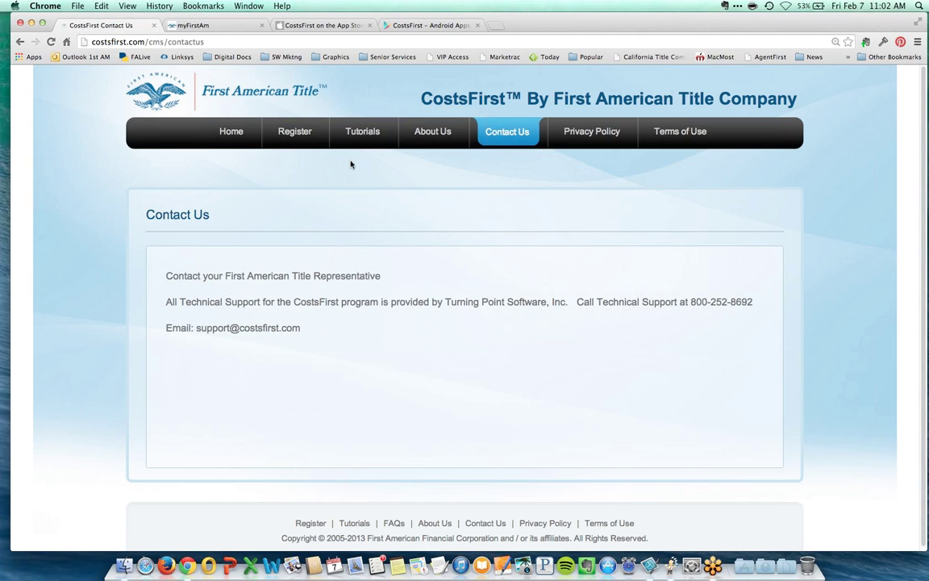
pyautogui.click(231, 133)
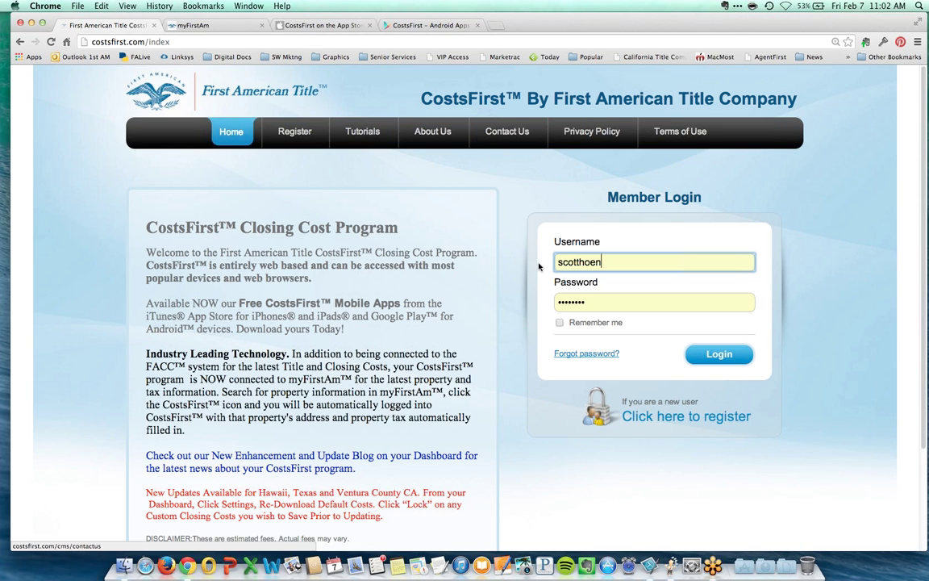
# Step: Open the new-user registration form and set the state to California
pyautogui.click(673, 418)
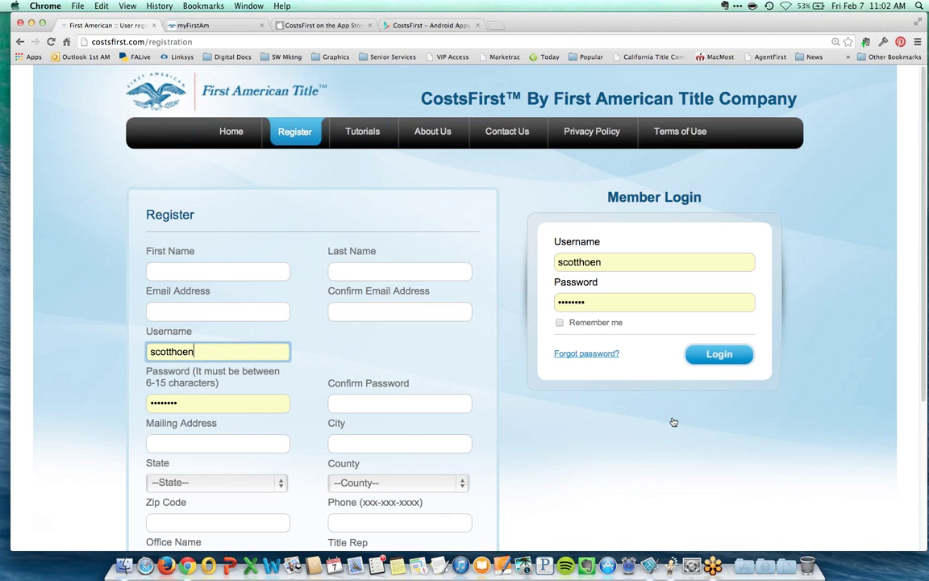
pyautogui.scroll(-3, 547, 439)
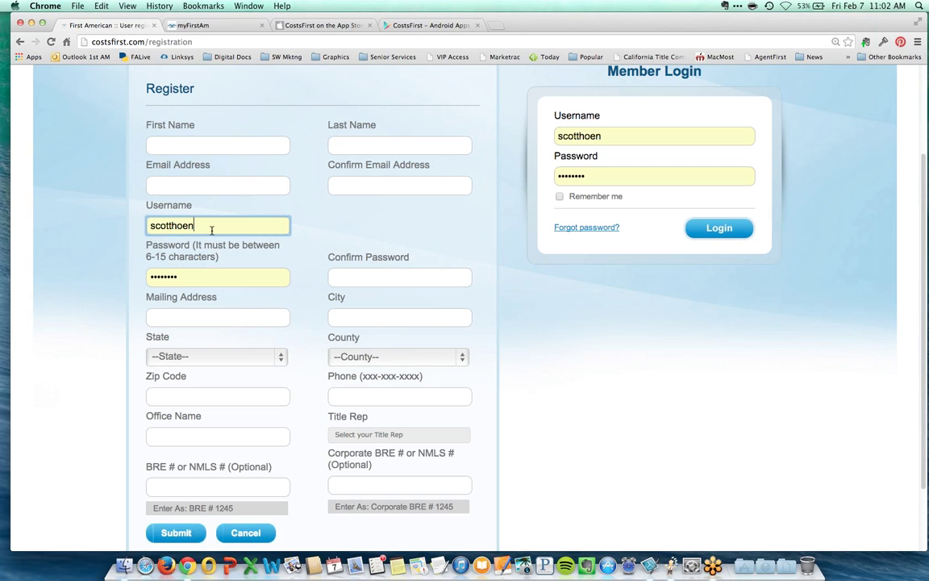
pyautogui.click(224, 357)
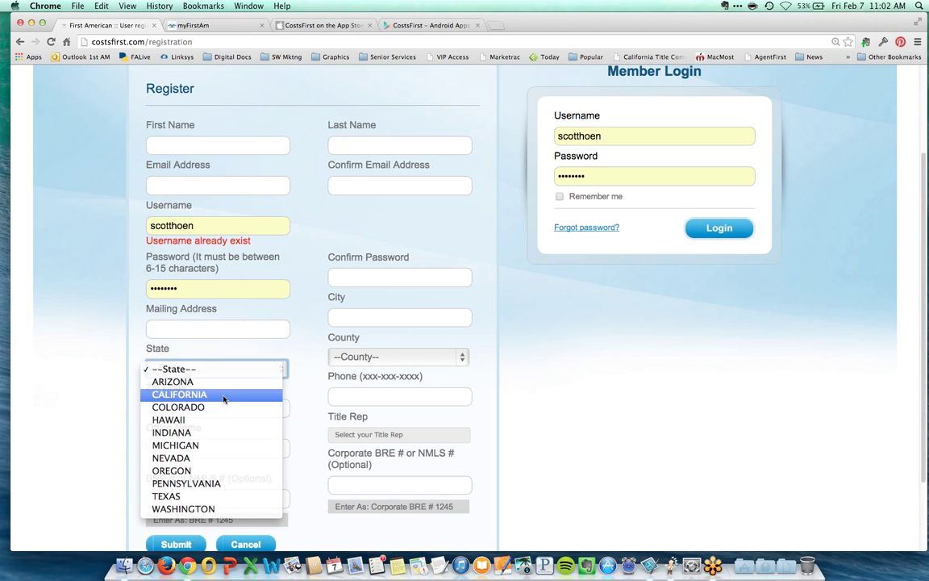
pyautogui.click(224, 395)
# Step: Set the county in the registration form to Riverside
pyautogui.click(391, 357)
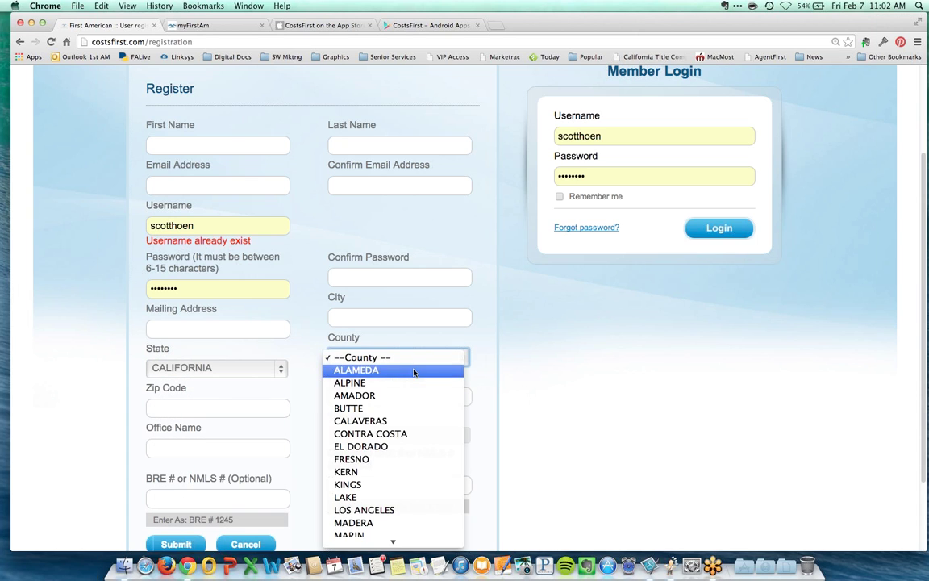
pyautogui.scroll(-8, 403, 448)
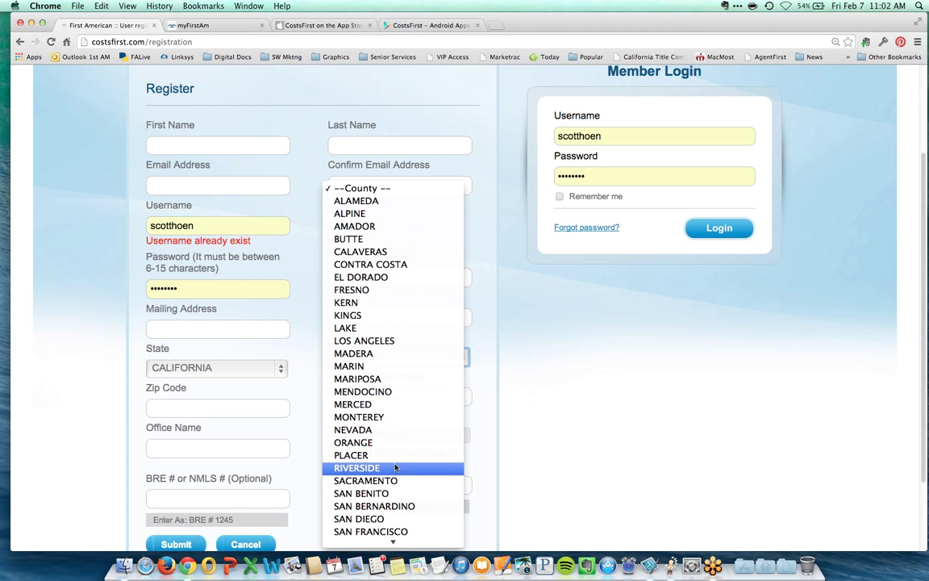
pyautogui.click(391, 470)
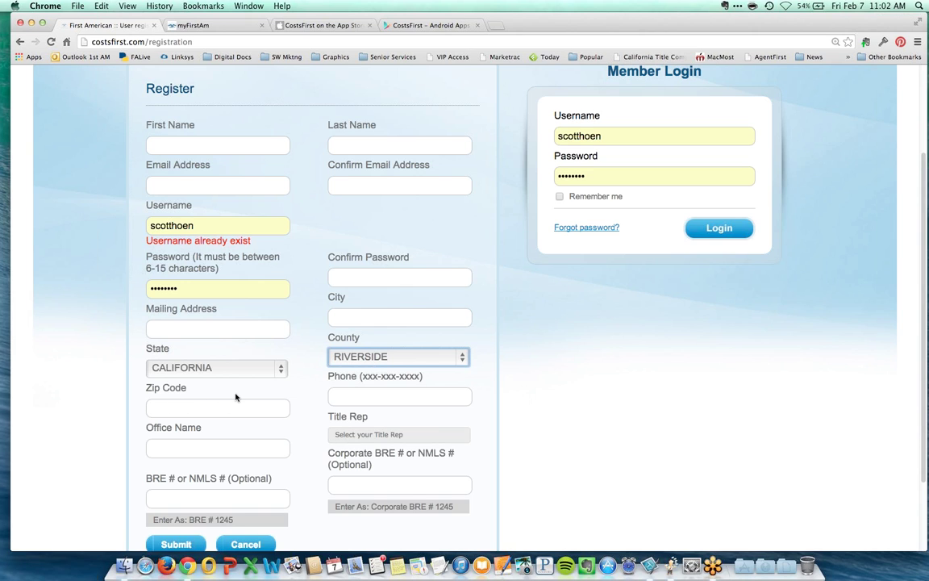
# Step: Set the county to Orange and fill in the ZIP code of the mailing address in the registration form
pyautogui.click(428, 356)
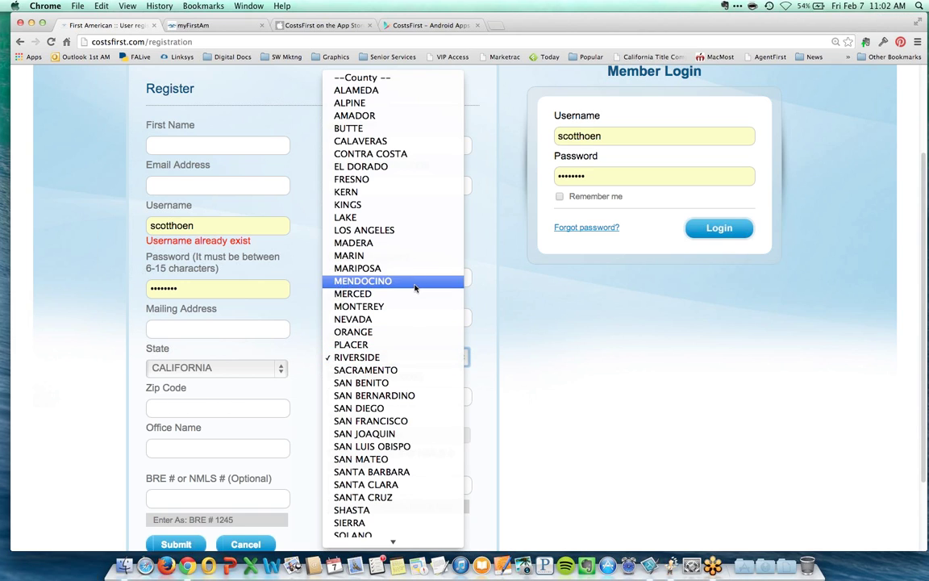
pyautogui.click(406, 333)
pyautogui.click(215, 409)
pyautogui.write('92')
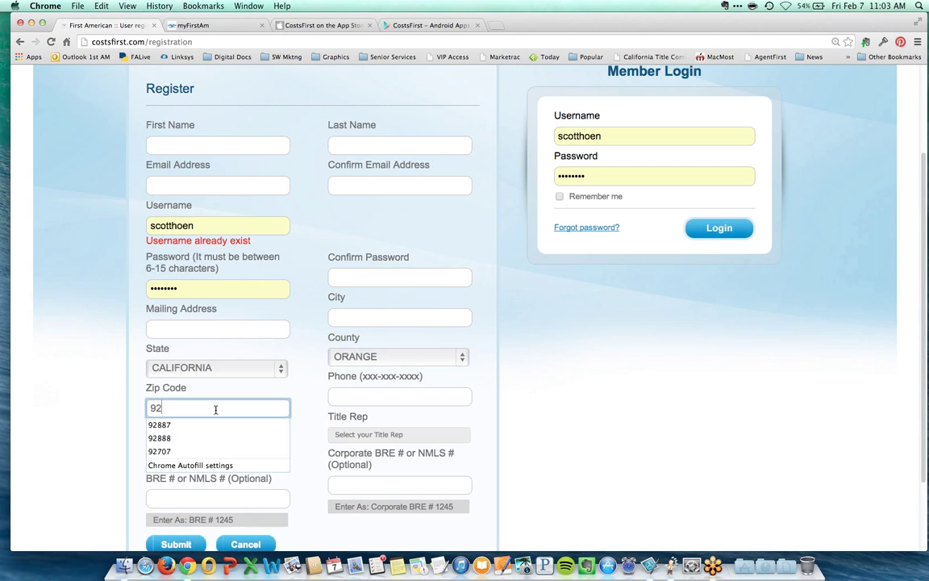
pyautogui.write('707')
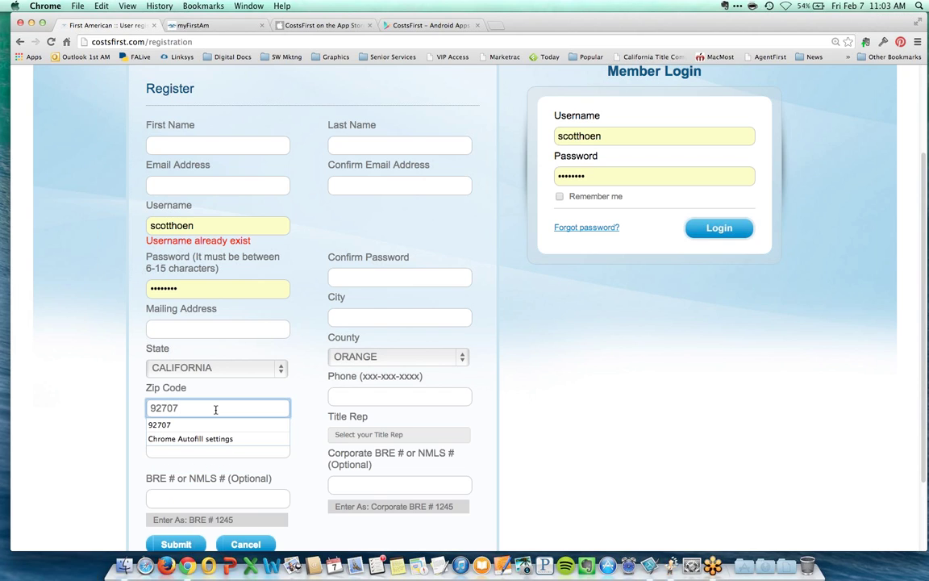
pyautogui.press('Escape')
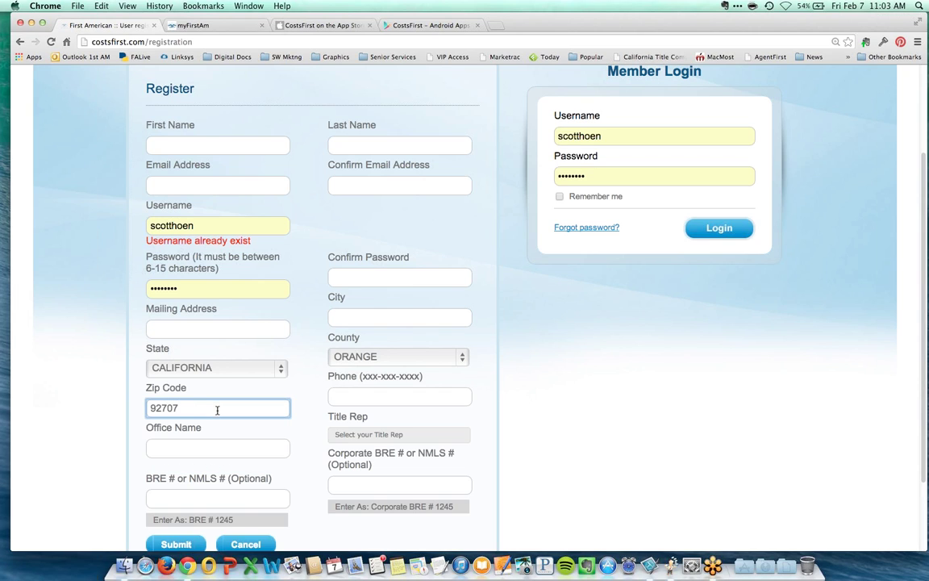
pyautogui.press('Tab')
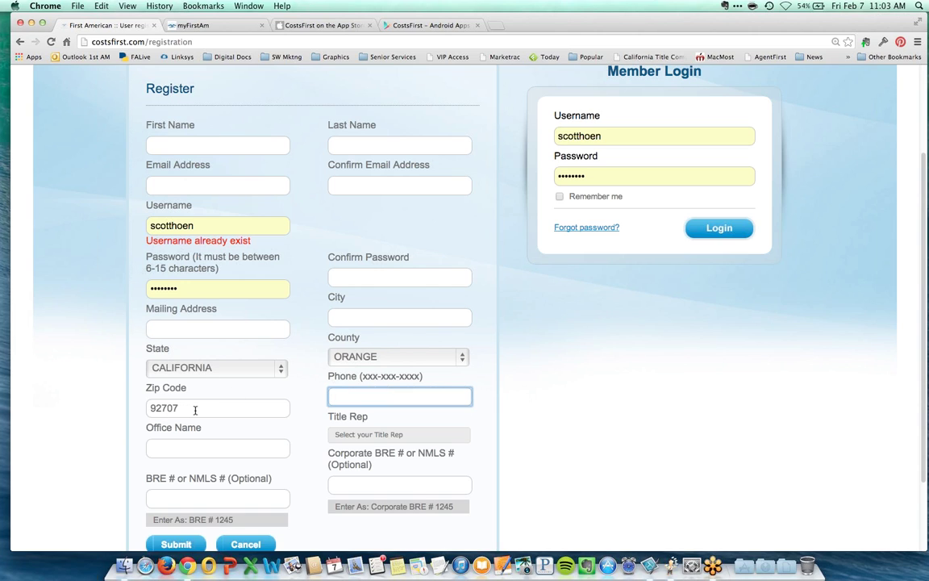
# Step: Choose a title representative and try to submit the registration form with the remaining required fields left empty
pyautogui.click(419, 435)
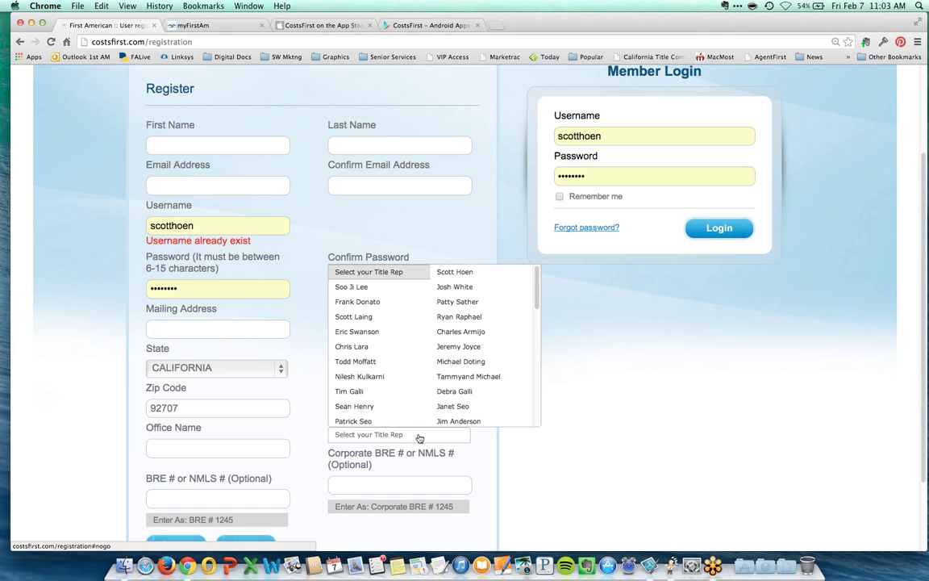
pyautogui.click(475, 272)
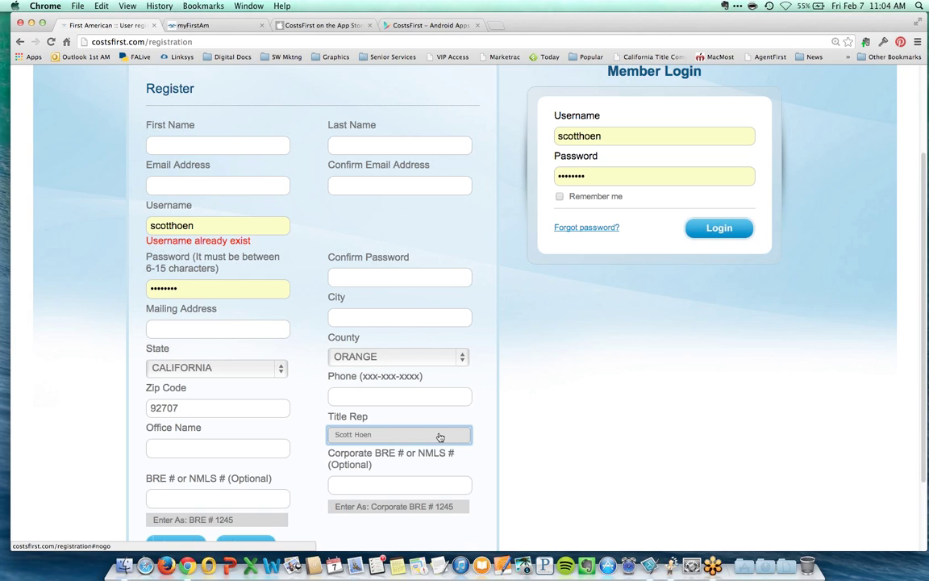
pyautogui.scroll(3, 412, 307)
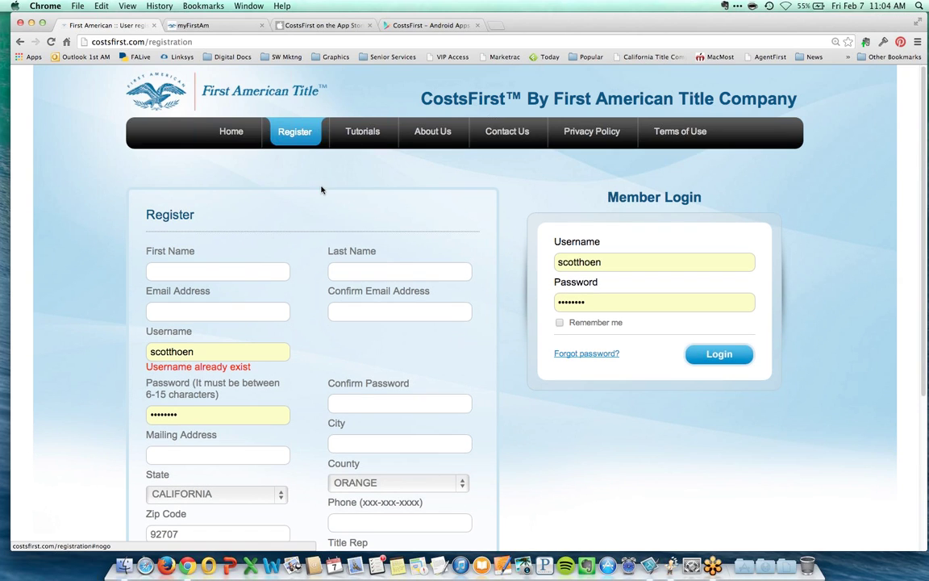
pyautogui.scroll(-2, 455, 282)
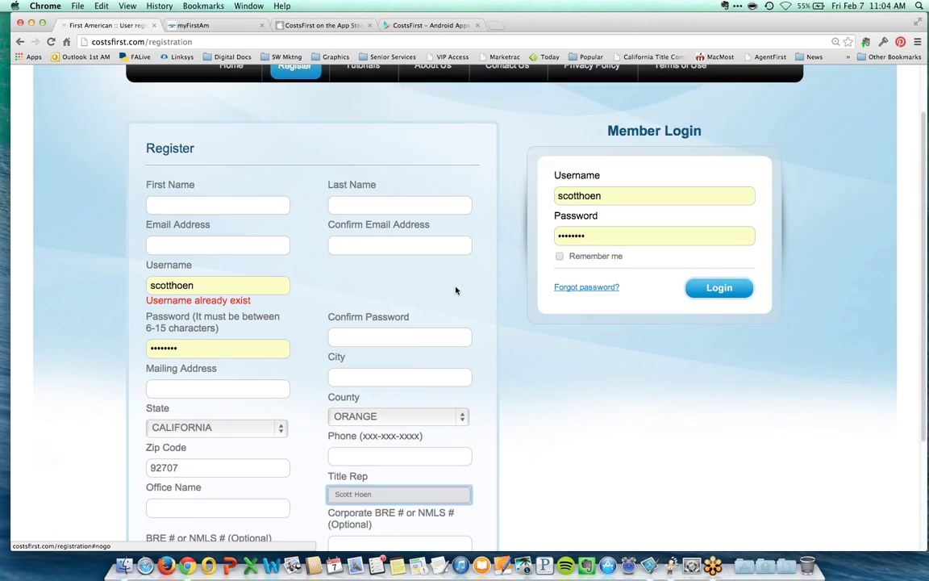
pyautogui.scroll(-3, 455, 291)
pyautogui.click(176, 447)
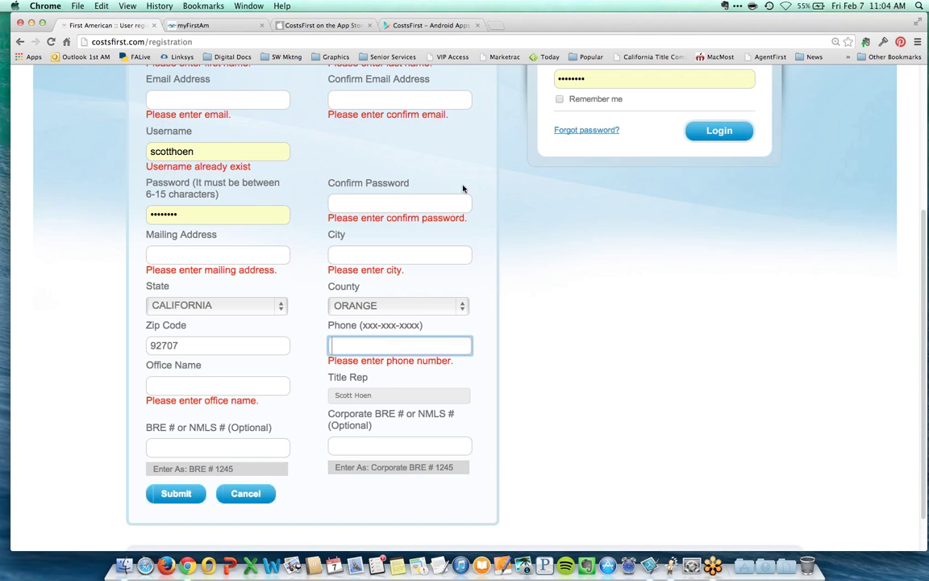
pyautogui.scroll(5, 722, 233)
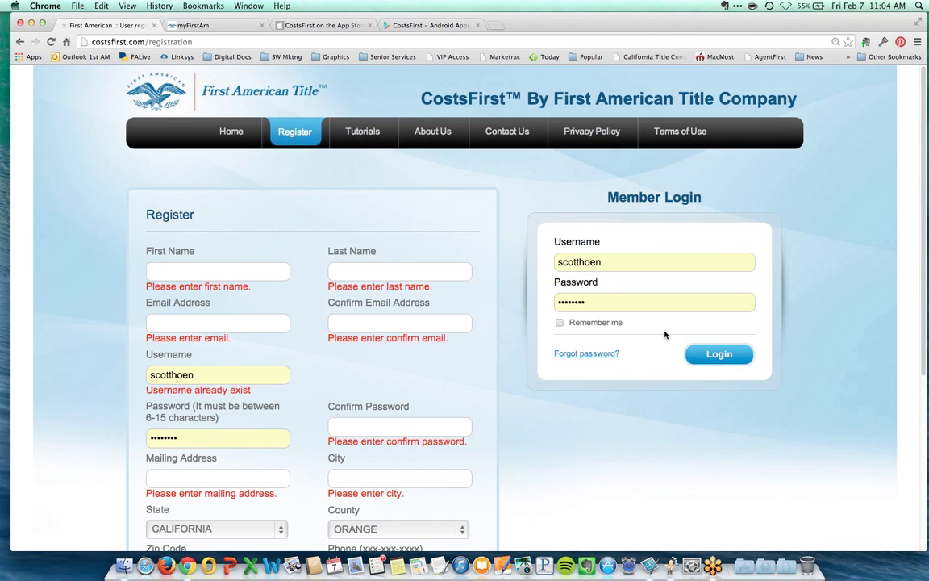
# Step: Log in to CostsFirst with the prefilled member credentials and open the closing cost settings
pyautogui.click(719, 354)
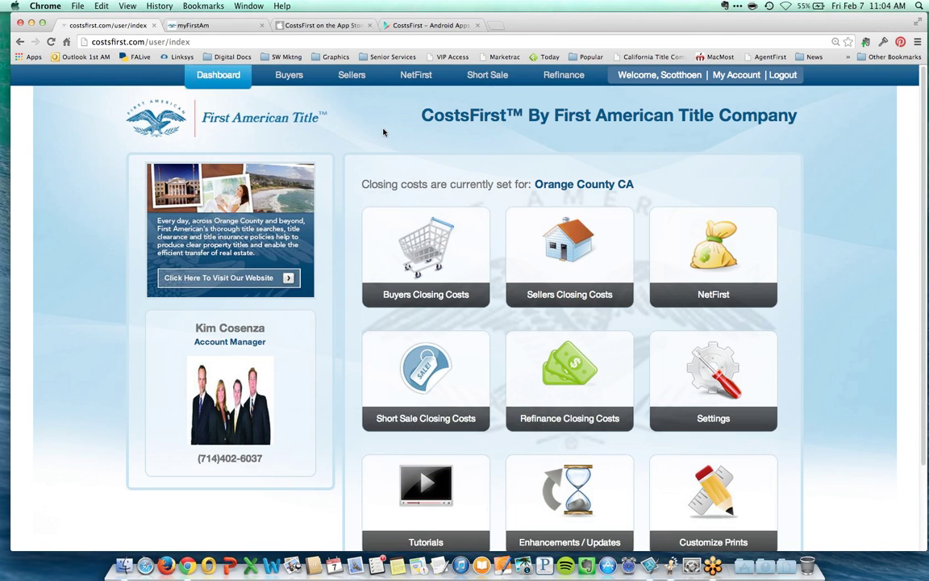
pyautogui.click(219, 75)
pyautogui.scroll(-1, 713, 161)
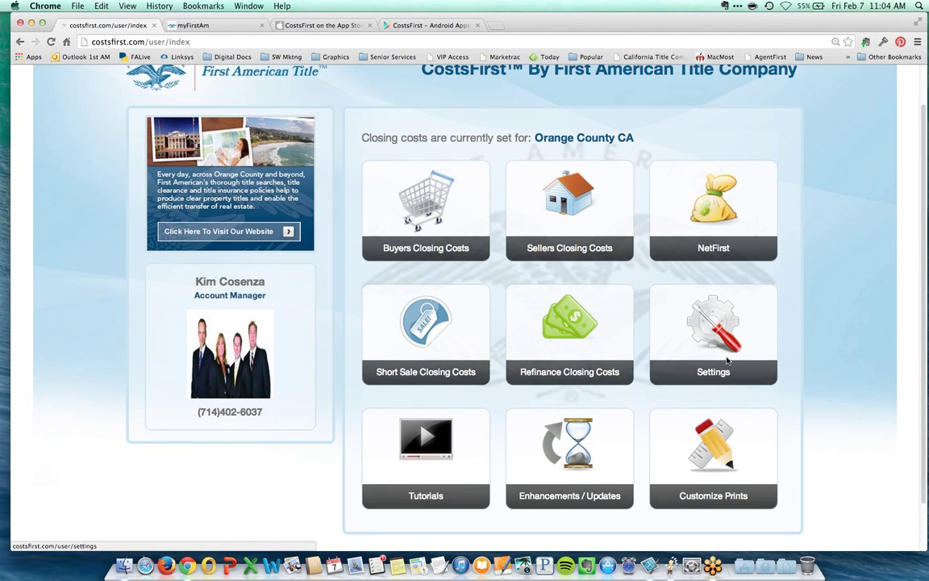
pyautogui.click(713, 371)
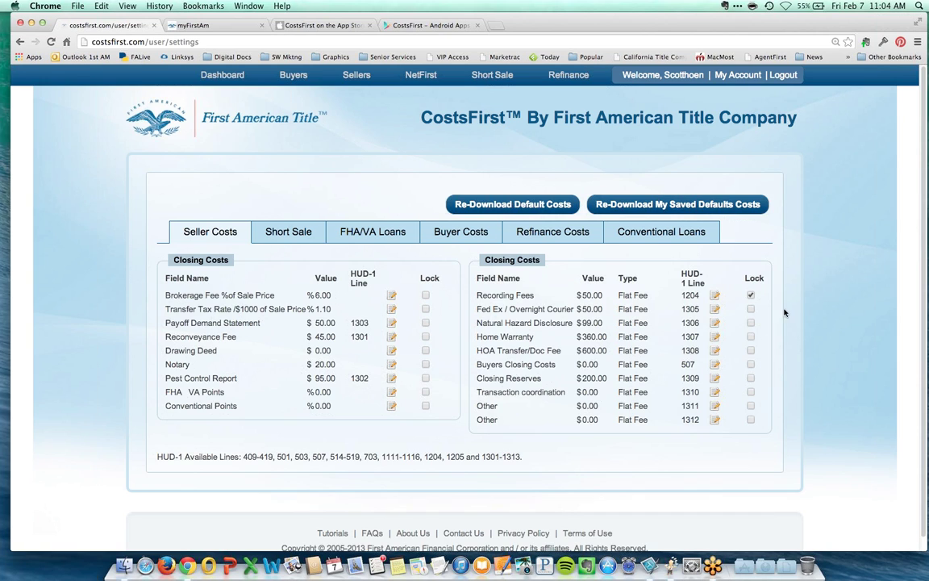
# Step: Look through the short sale and buyer cost defaults, and return to the seller costs
pyautogui.click(269, 236)
pyautogui.click(436, 234)
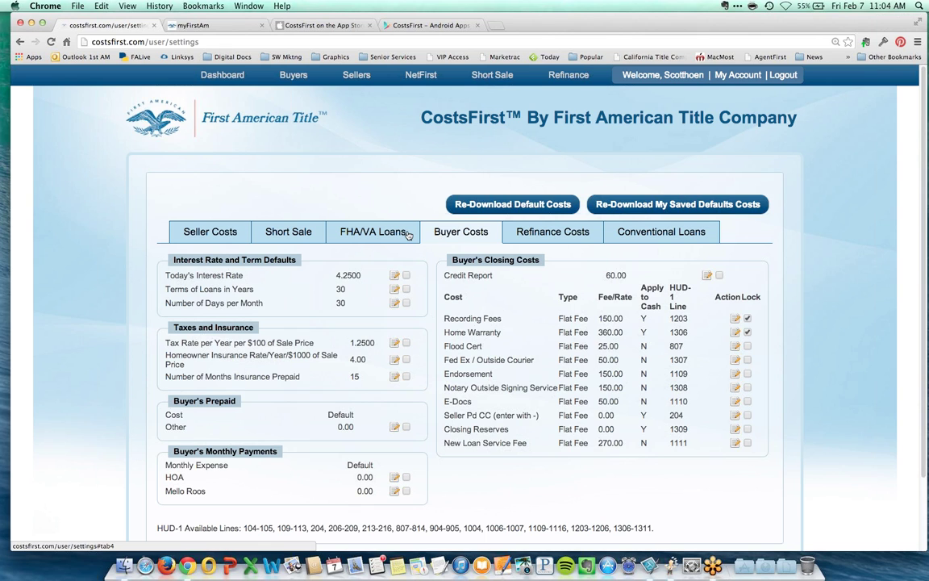
pyautogui.click(225, 234)
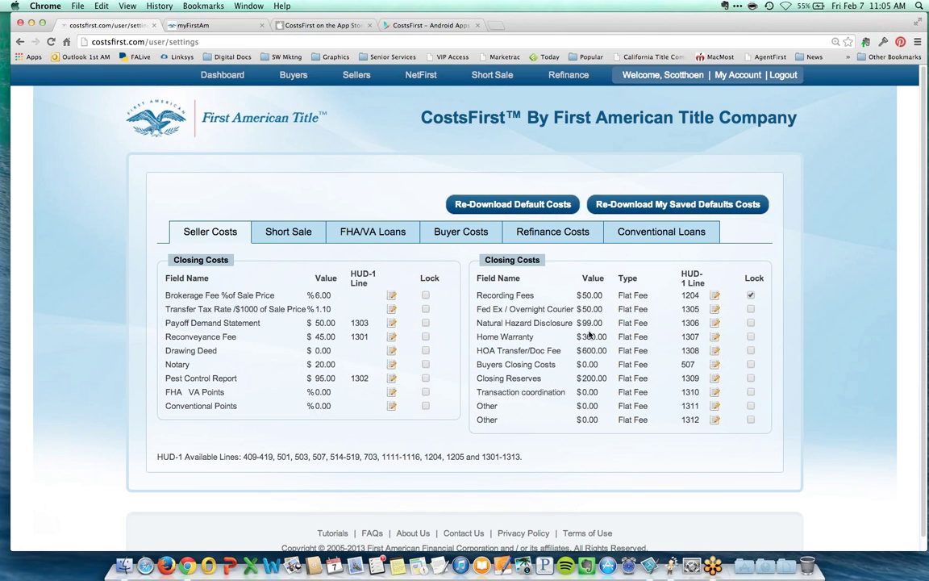
# Step: Set the Home Warranty value in the seller closing costs to 325.00 and save it
pyautogui.click(714, 336)
pyautogui.doubleClick(597, 337)
pyautogui.write('325')
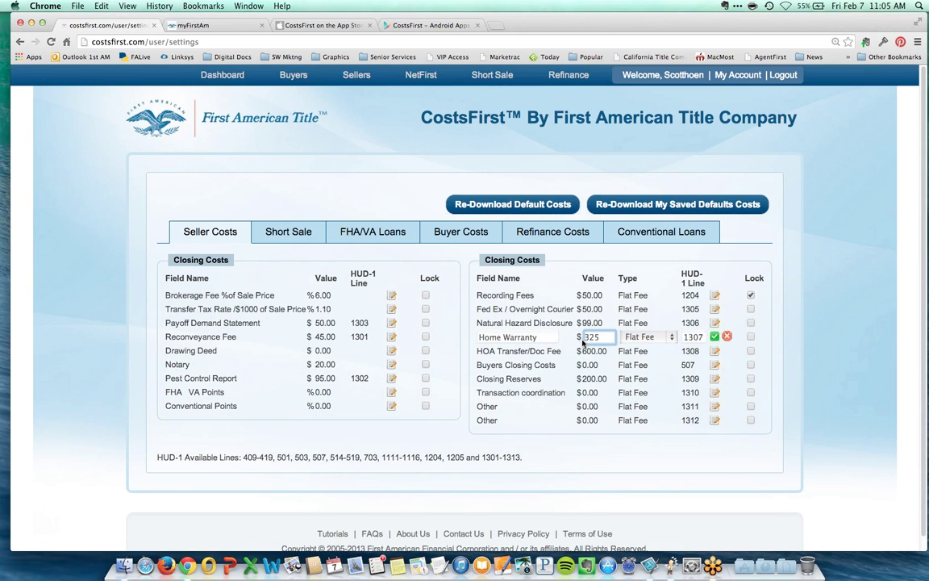
pyautogui.write('.00')
pyautogui.press('Tab')
pyautogui.click(714, 337)
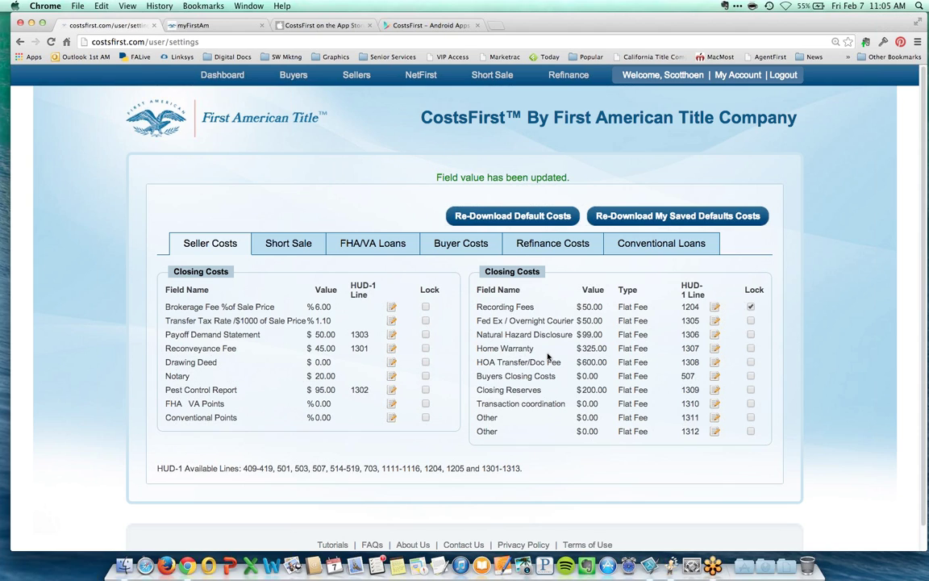
# Step: Enter "Escrow coordiantion" as the field name of the seller closing cost on HUD-1 line 1311
pyautogui.click(716, 418)
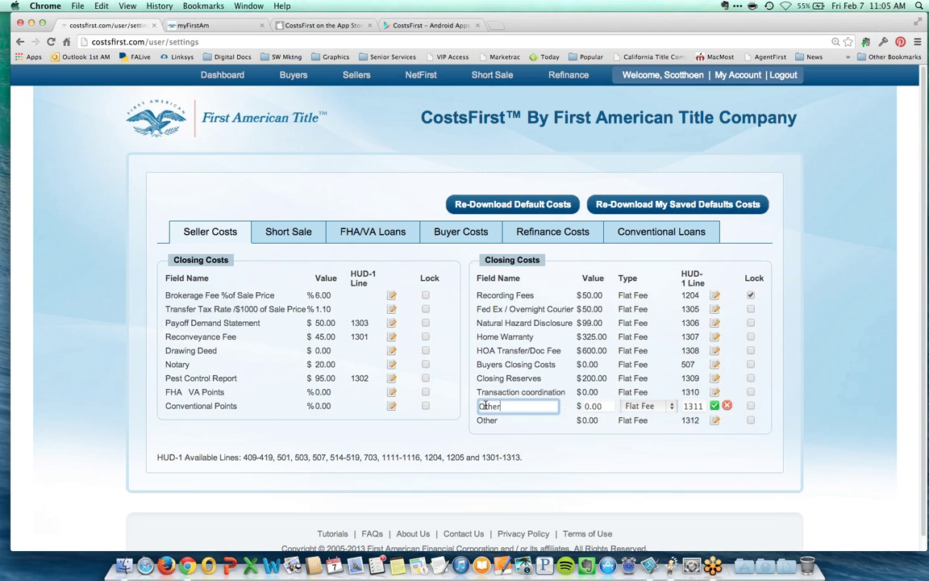
pyautogui.write('Escrow coordiantion')
pyautogui.click(751, 296)
# Step: Re-download the default closing costs
pyautogui.click(526, 206)
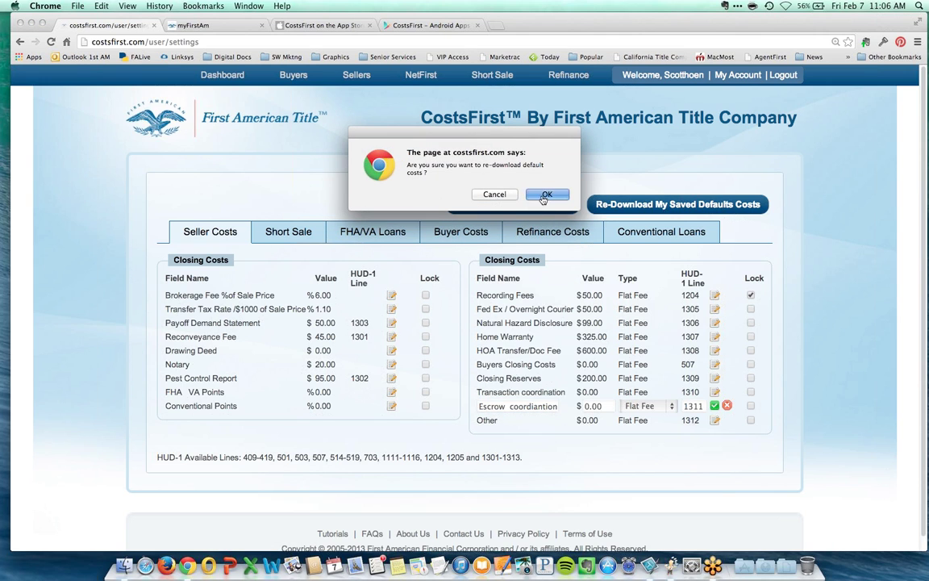
pyautogui.click(537, 191)
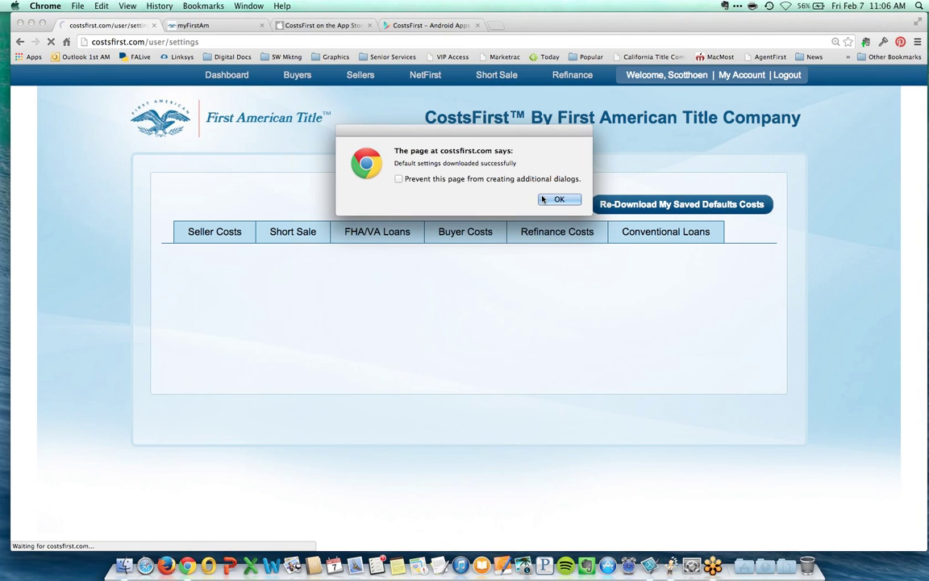
pyautogui.click(560, 201)
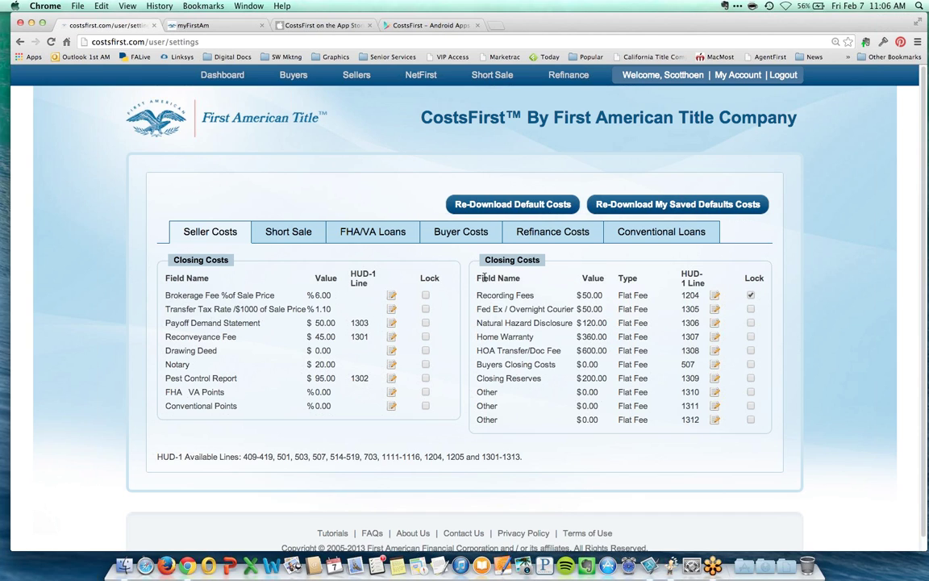
# Step: Set Today's Interest Rate in the buyer cost defaults to 4.75 and save it
pyautogui.click(469, 234)
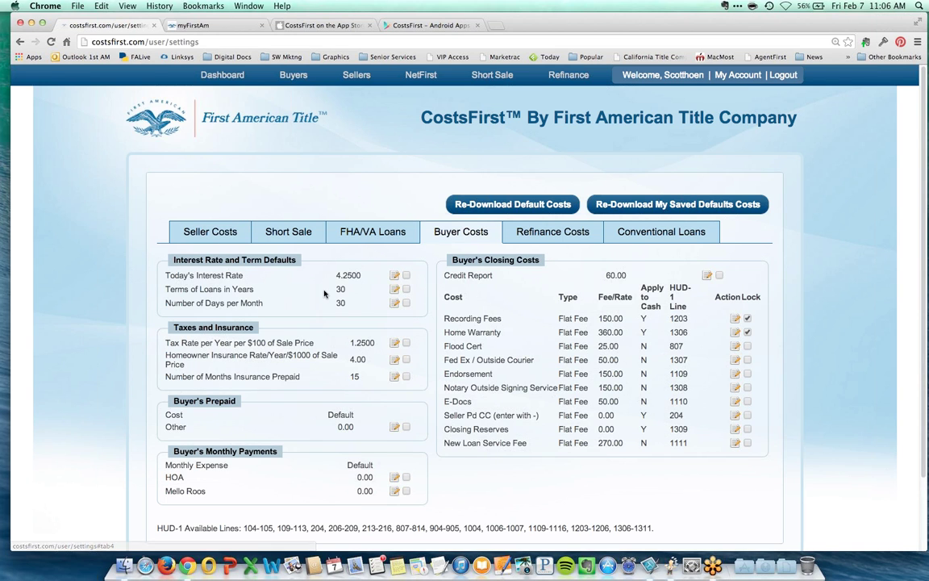
pyautogui.click(394, 275)
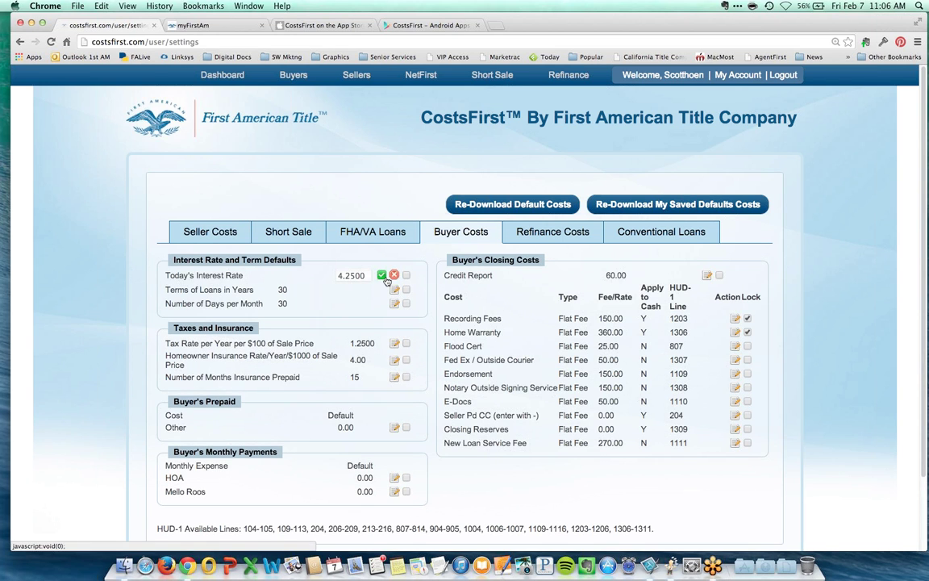
pyautogui.moveTo(364, 275); pyautogui.dragTo(322, 275)
pyautogui.write('4')
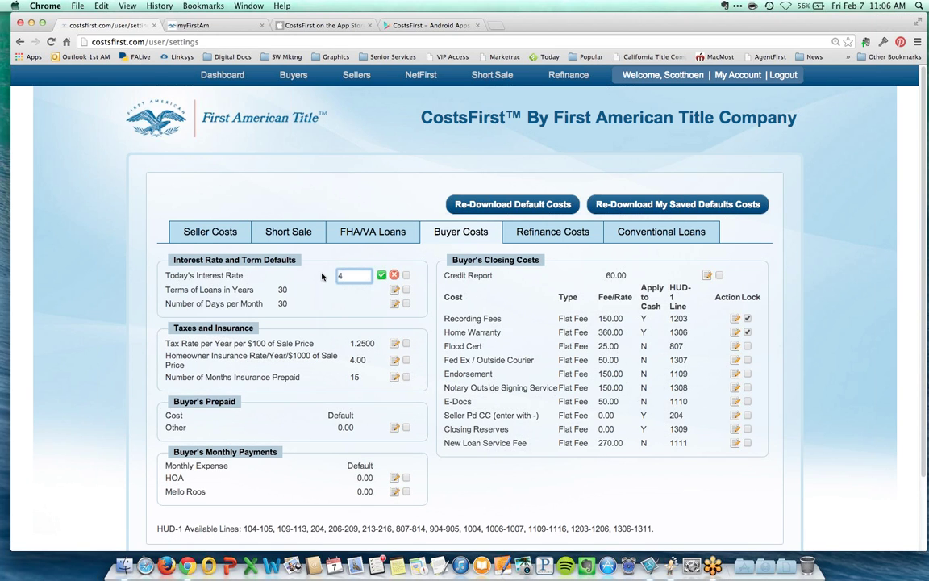
pyautogui.write('.75')
pyautogui.press('BackSpace')
pyautogui.press('BackSpace')
pyautogui.write('25')
pyautogui.click(383, 276)
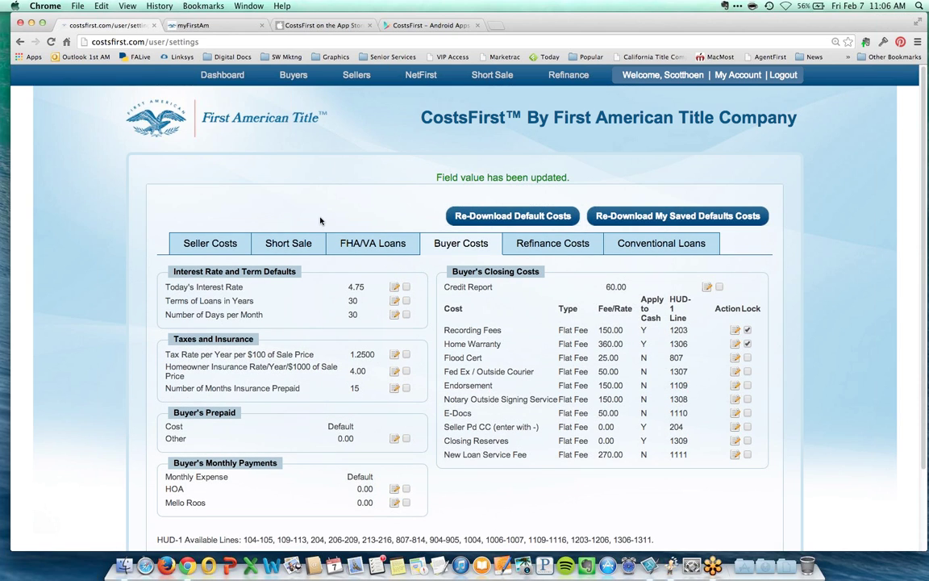
# Step: Return to the dashboard and open the Buyers Closing Costs calculator
pyautogui.click(223, 75)
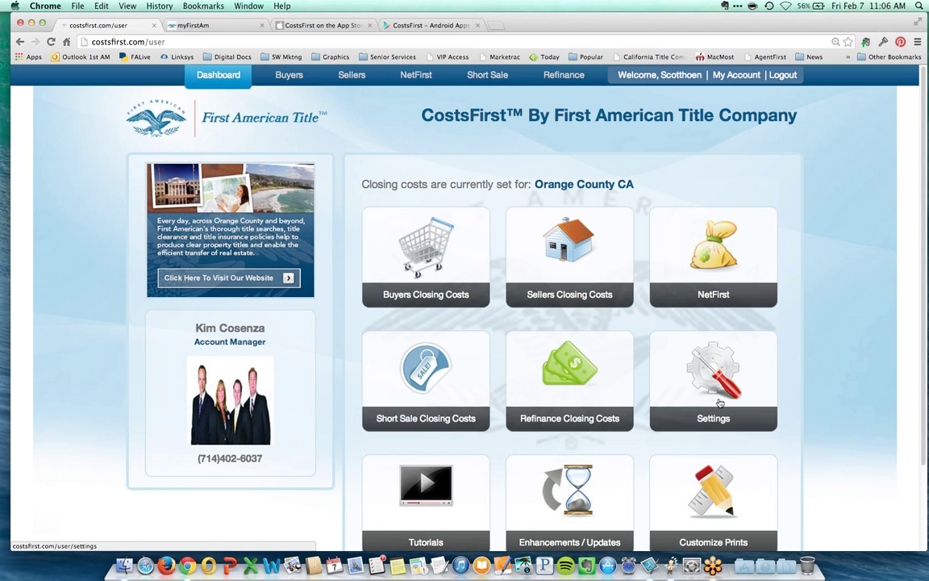
pyautogui.scroll(-3, 718, 403)
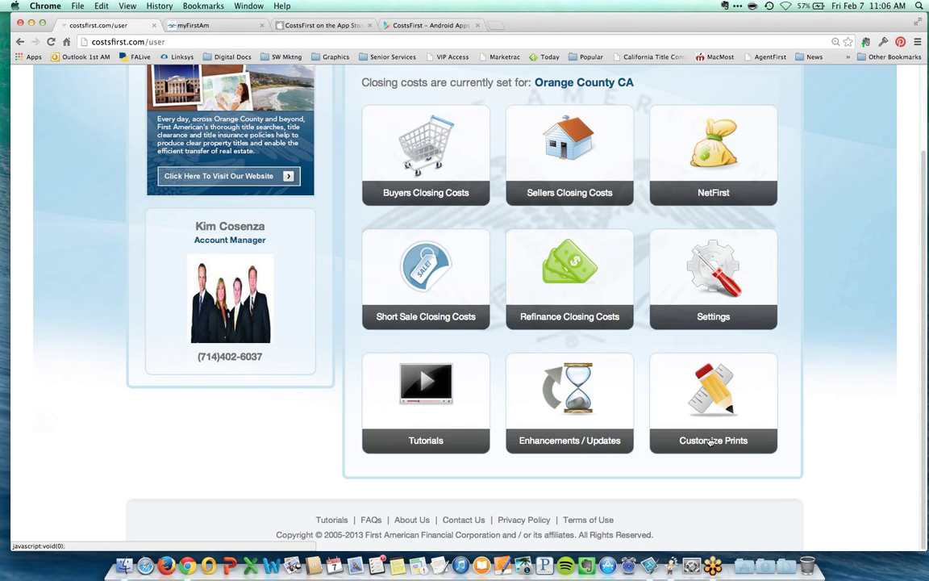
pyautogui.scroll(3, 603, 388)
pyautogui.click(416, 296)
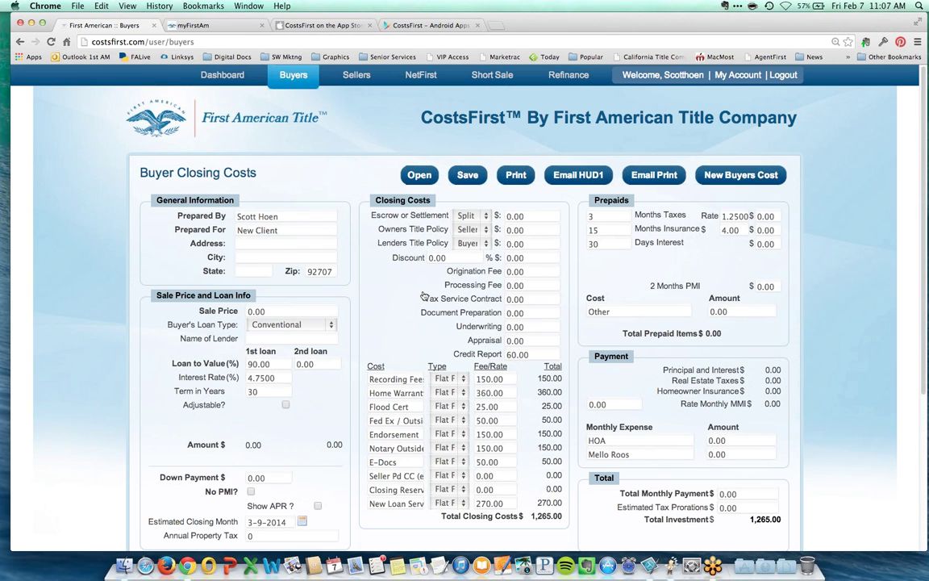
# Step: Fill in the general information with the client's name, street address, city, state and zip code
pyautogui.click(235, 231)
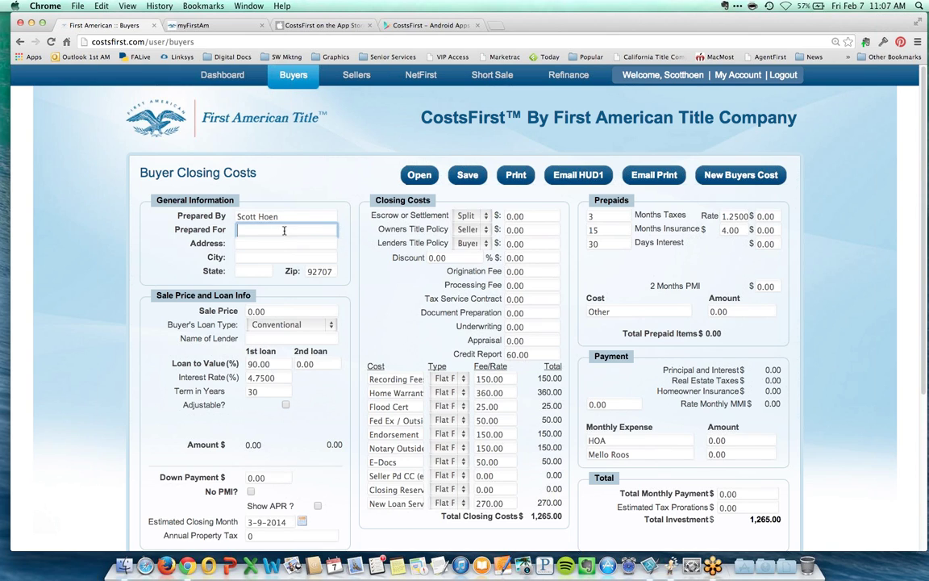
pyautogui.write('Mary Smith')
pyautogui.press('Tab')
pyautogui.write('123 Anywhere Str')
pyautogui.press('Tab')
pyautogui.write('S')
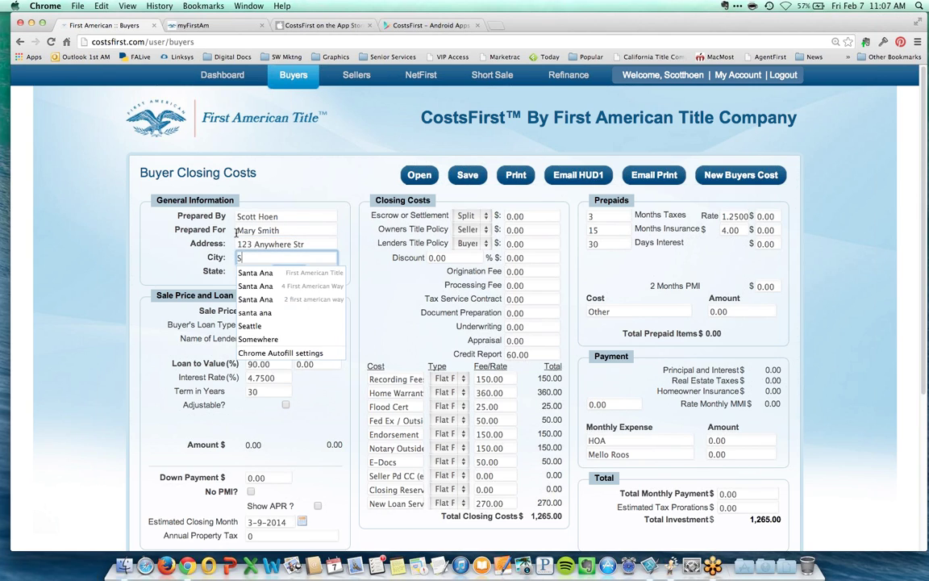
pyautogui.write('omewhere')
pyautogui.press('Tab')
pyautogui.write('C')
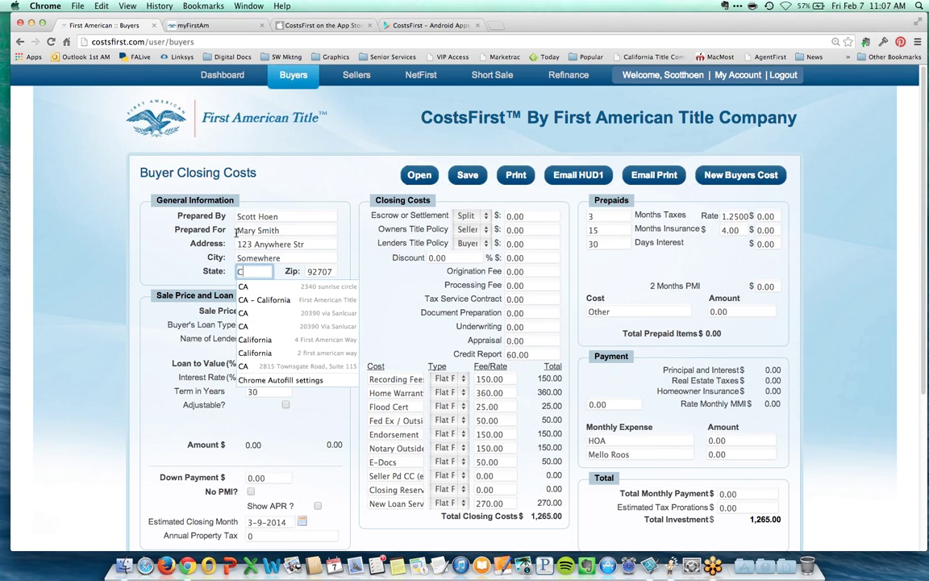
pyautogui.write('A')
pyautogui.press('Tab')
pyautogui.write('9')
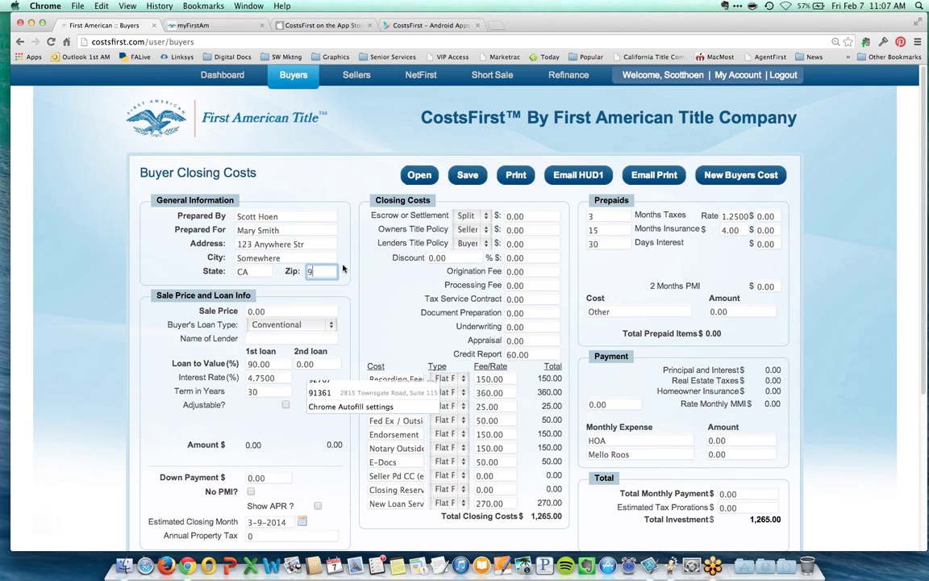
pyautogui.write('2887')
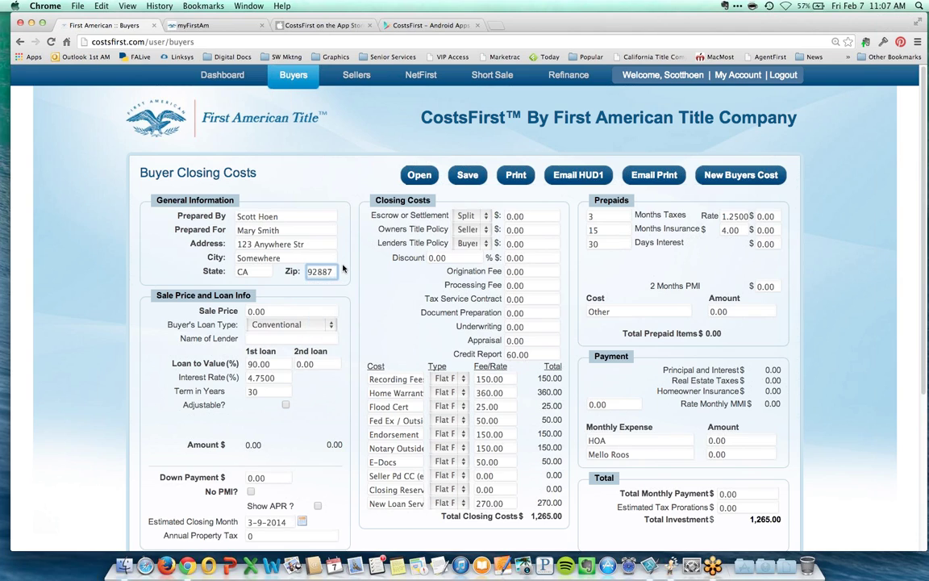
pyautogui.press('Tab')
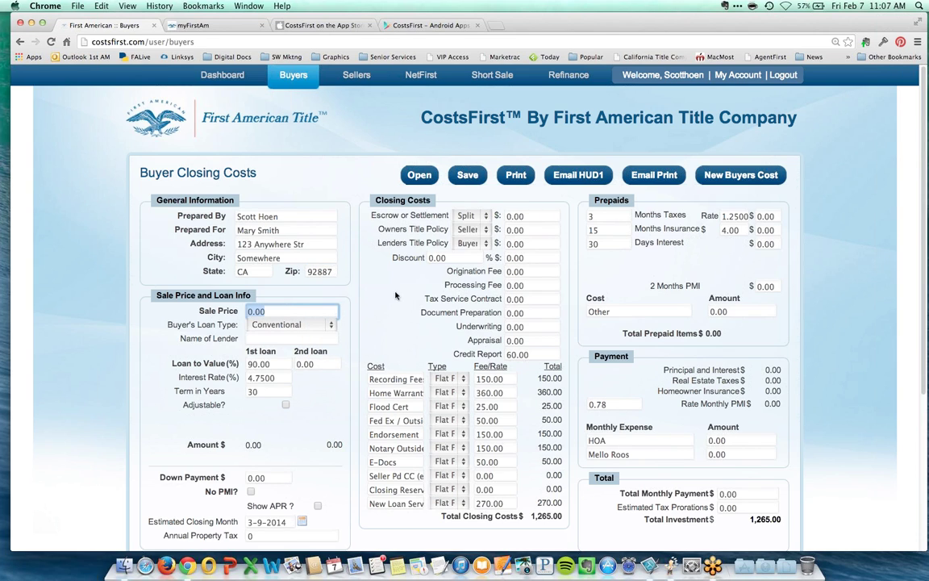
# Step: Set the sale price to 400,000 and assign the Owners Title Policy to the buyer
pyautogui.write('400000')
pyautogui.press('Tab')
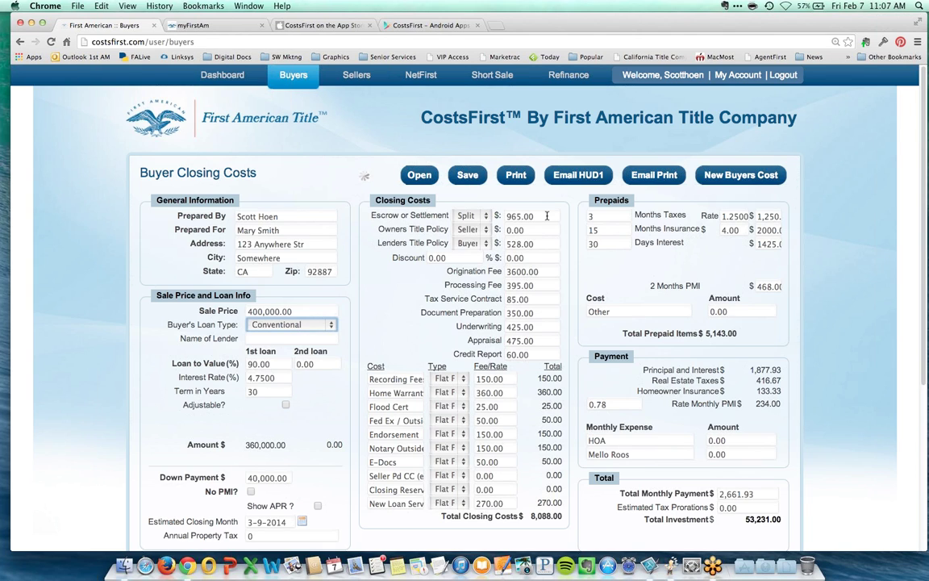
pyautogui.click(487, 230)
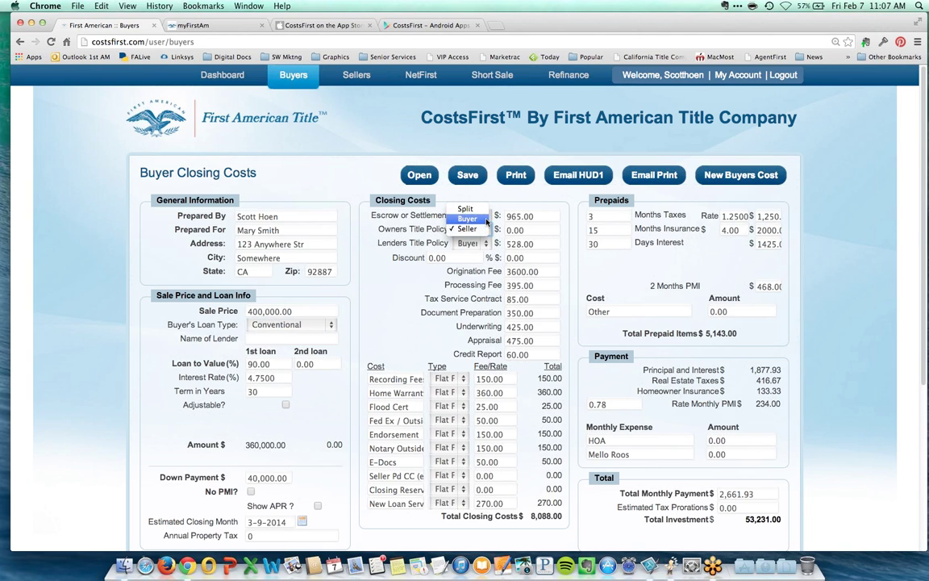
pyautogui.click(487, 220)
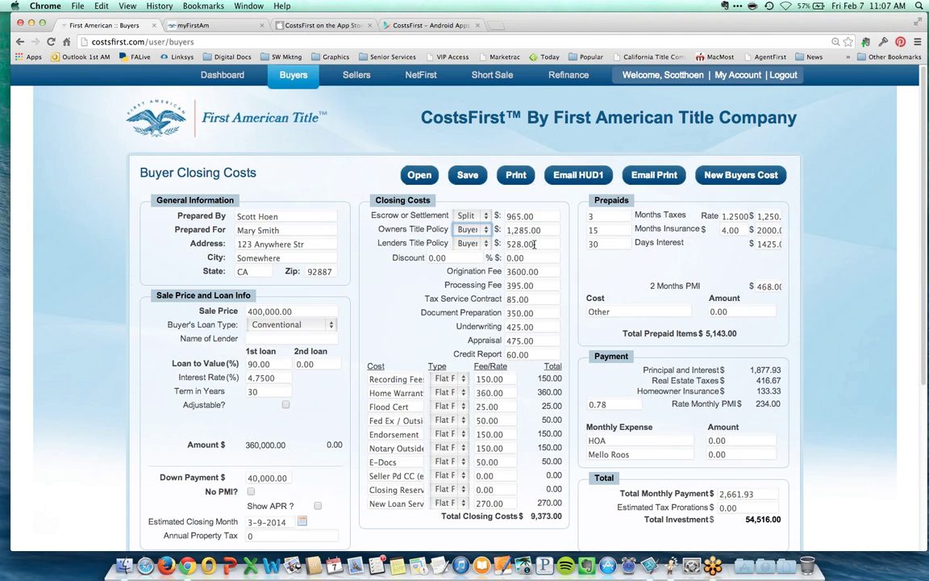
# Step: Set the Home Warranty fee in the buyer's closing costs to 325 and recalculate
pyautogui.scroll(-3, 533, 243)
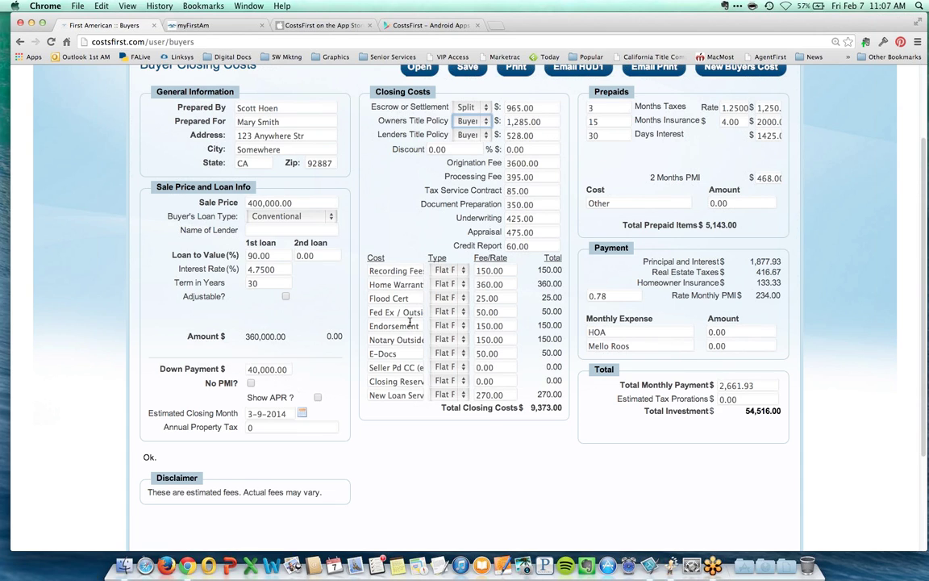
pyautogui.click(484, 284)
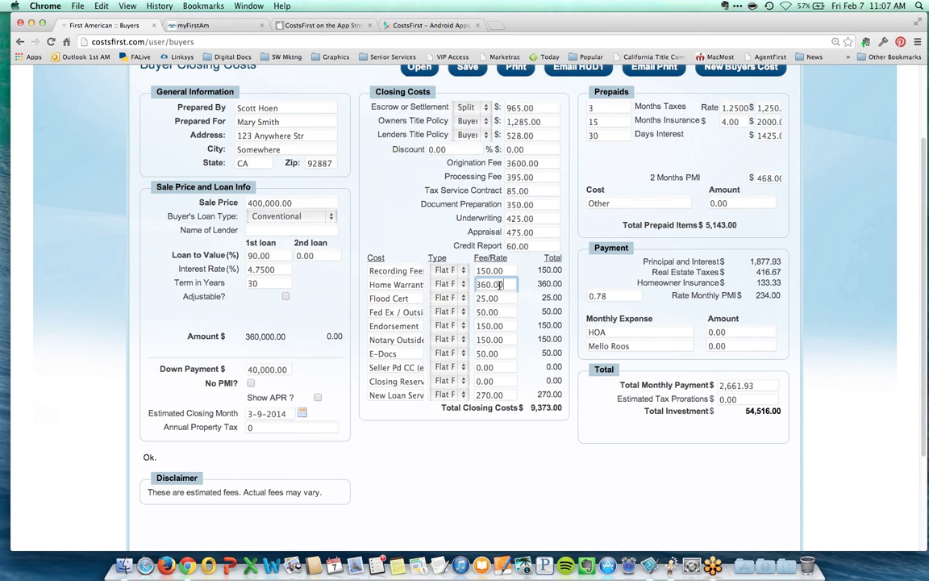
pyautogui.write('325')
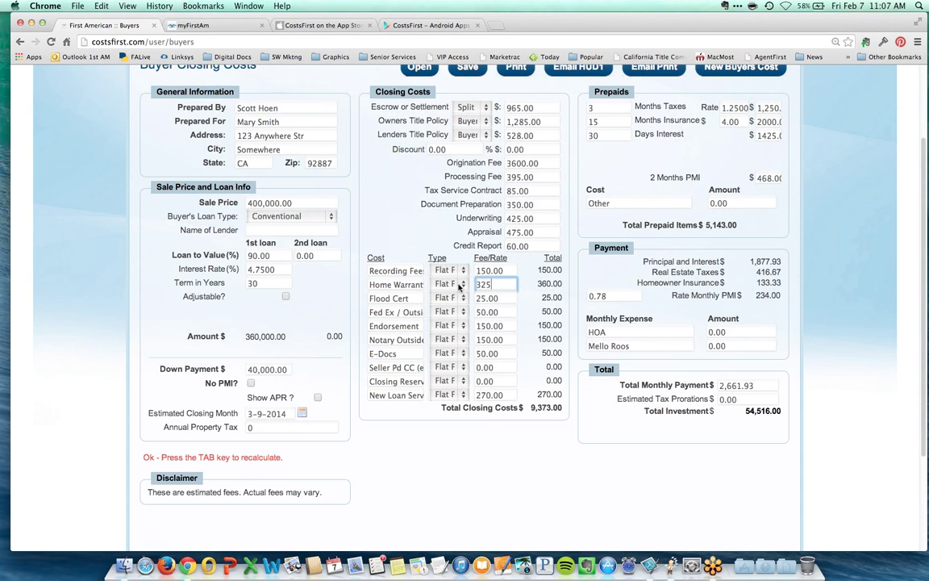
pyautogui.press('Tab')
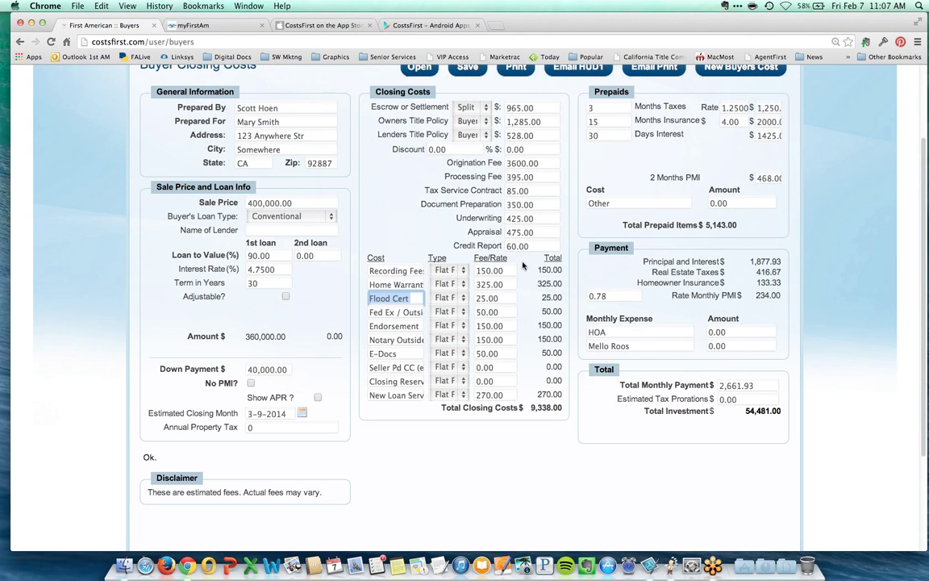
# Step: Choose 05-17-2014 from the calendar as the estimated closing date
pyautogui.scroll(3, 508, 267)
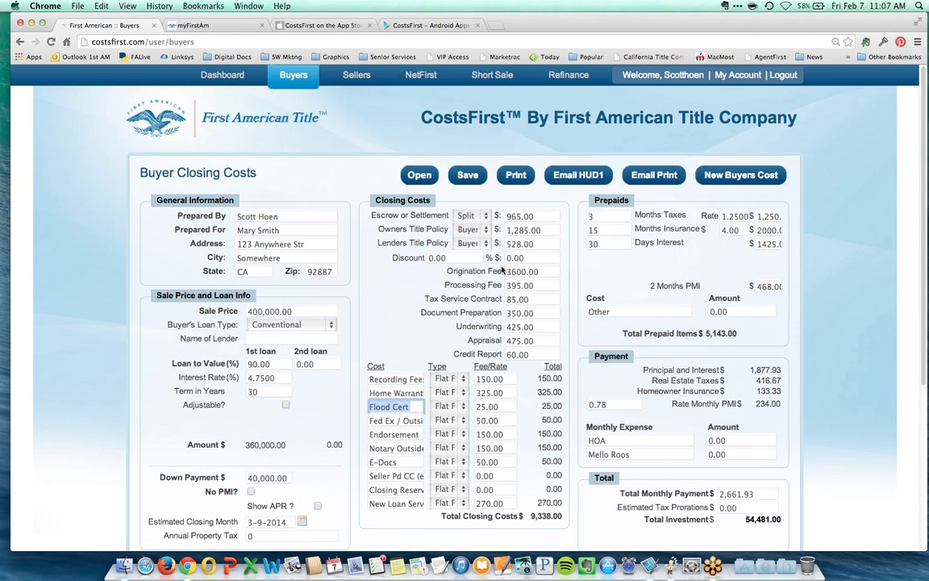
pyautogui.scroll(-5, 490, 273)
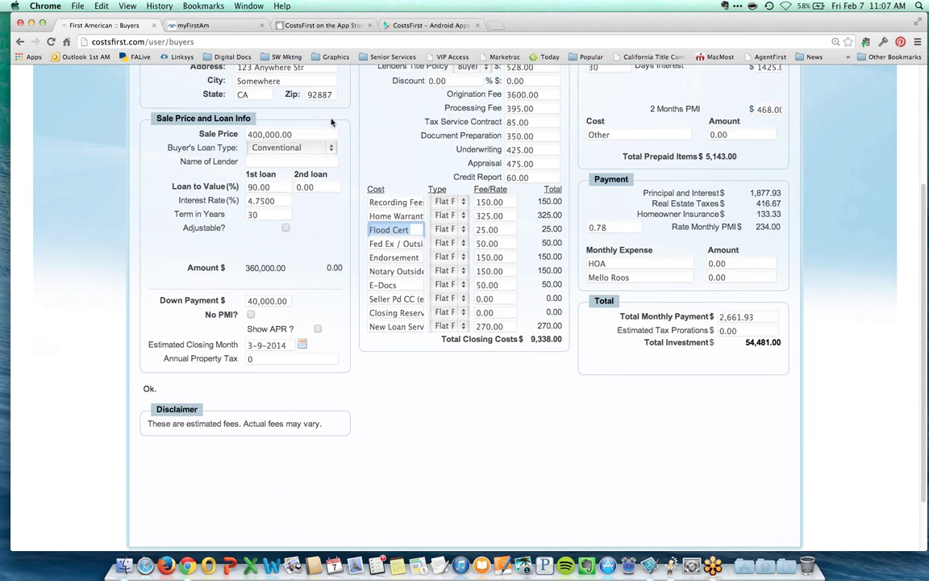
pyautogui.click(302, 345)
pyautogui.click(279, 354)
pyautogui.click(279, 354)
pyautogui.click(281, 403)
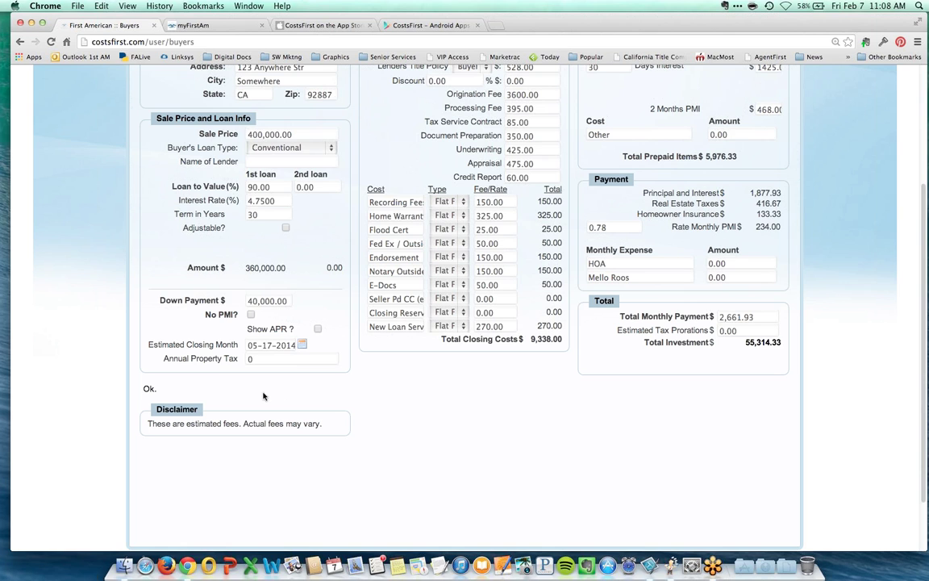
# Step: Set the annual property tax to 3000 and recalculate the tax prorations
pyautogui.click(245, 358)
pyautogui.write('3')
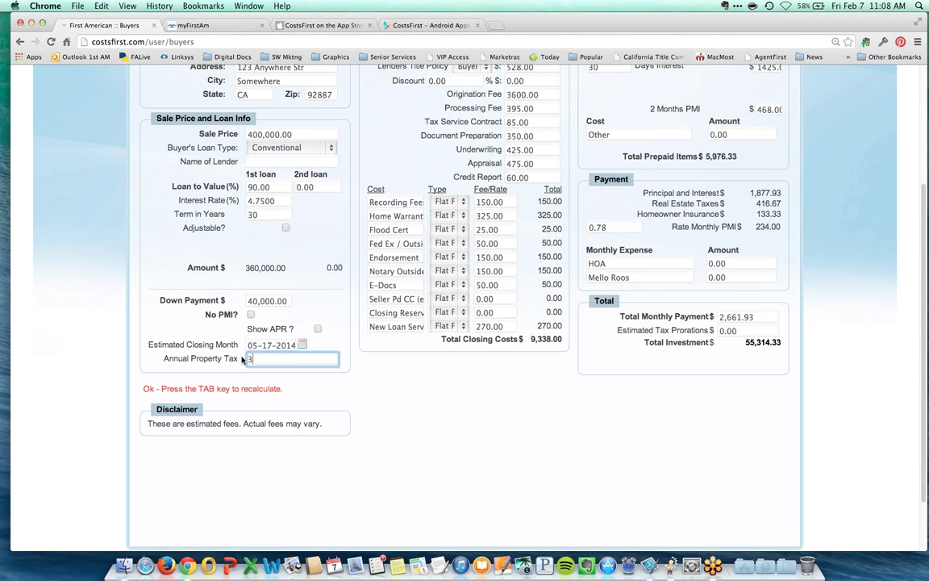
pyautogui.write('000')
pyautogui.press('Tab')
# Step: Set the total monthly payment to 2,500, recalculate the sale price from it, and save the buyer calculation
pyautogui.scroll(-3, 311, 391)
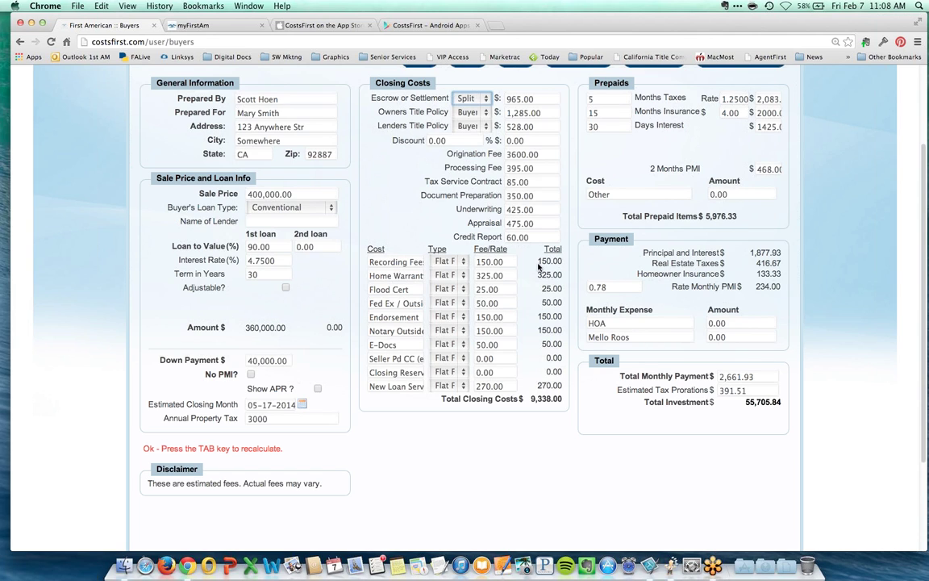
pyautogui.scroll(3, 448, 212)
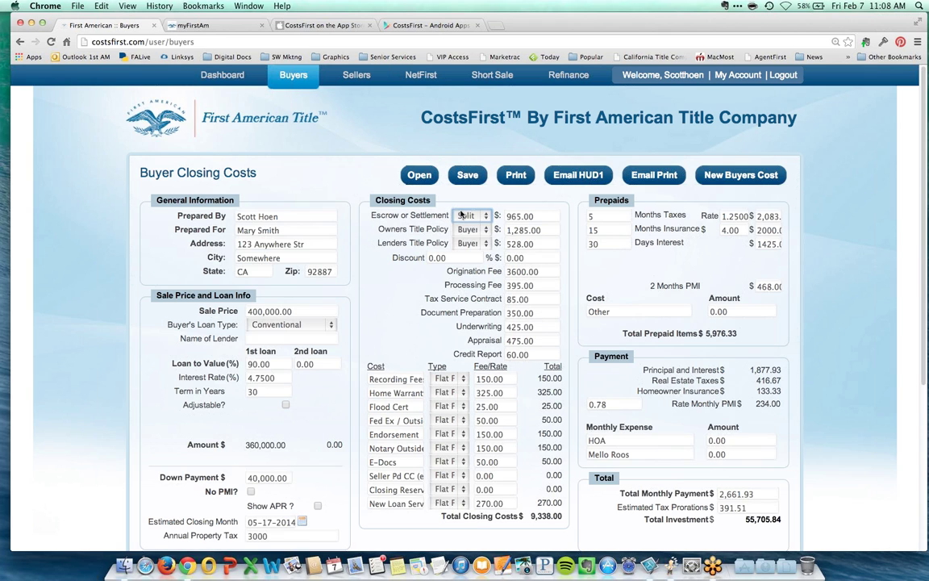
pyautogui.scroll(-1, 291, 221)
pyautogui.scroll(-1, 292, 221)
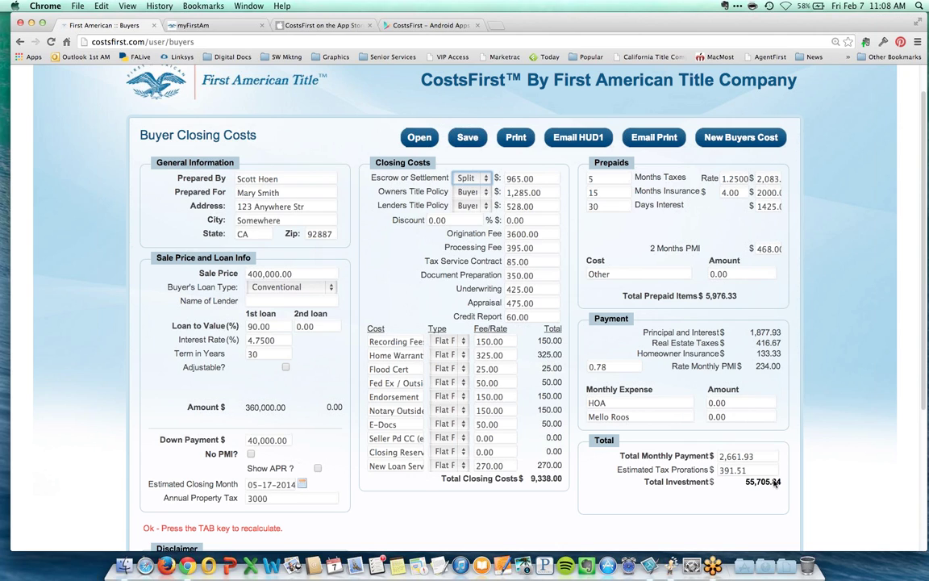
pyautogui.click(759, 455)
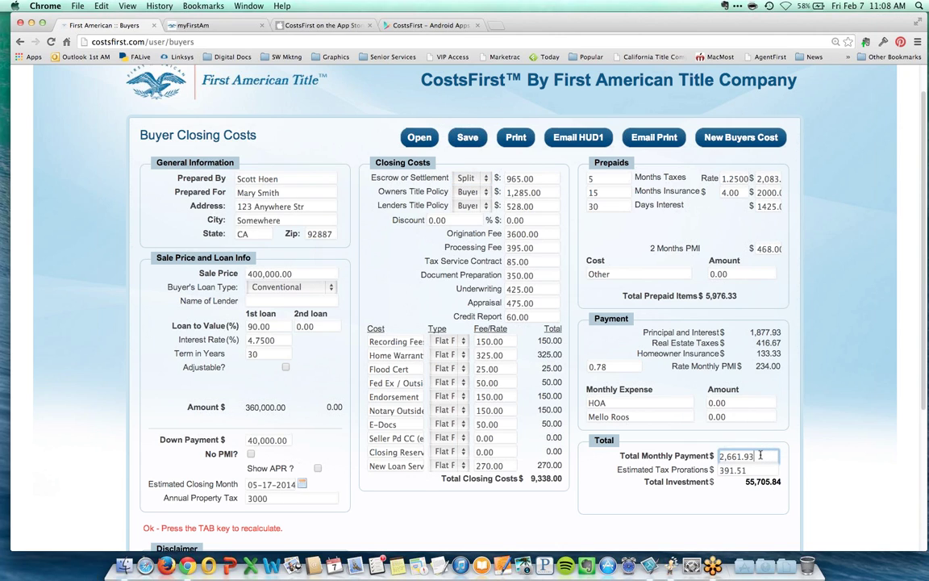
pyautogui.moveTo(759, 455); pyautogui.dragTo(715, 458)
pyautogui.write('2,5')
pyautogui.write('00')
pyautogui.press('Tab')
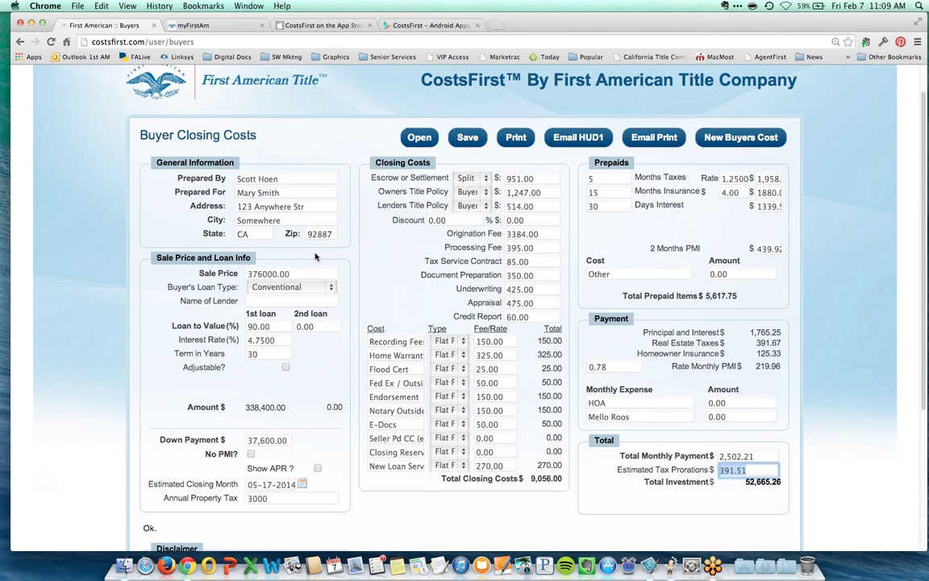
pyautogui.click(456, 138)
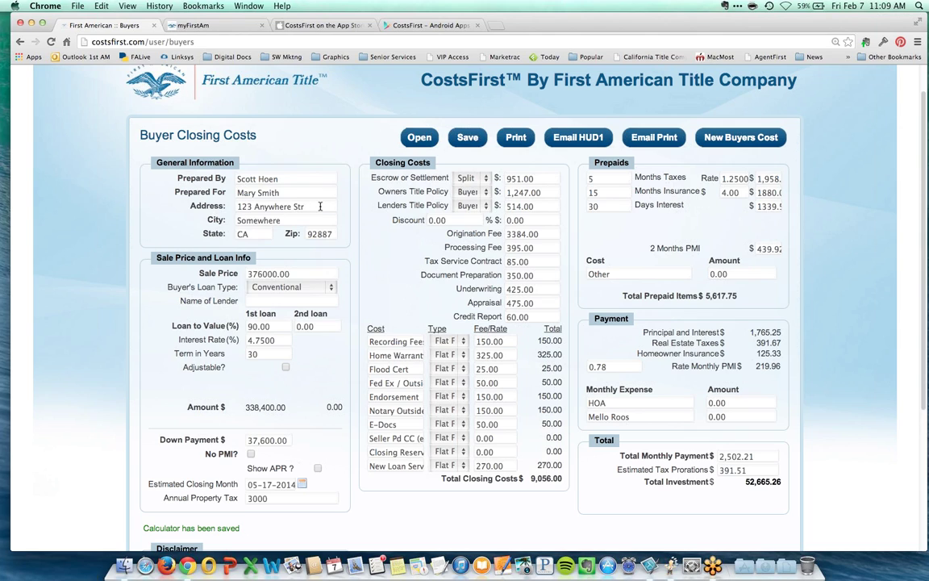
# Step: Look through the list of saved buyer calculations and close it
pyautogui.click(419, 139)
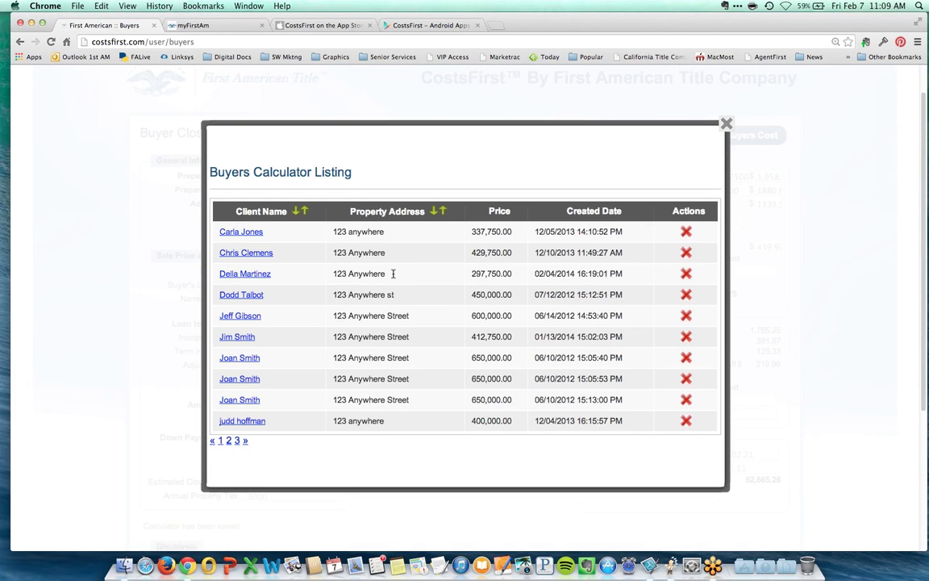
pyautogui.scroll(-5, 394, 276)
pyautogui.scroll(5, 394, 277)
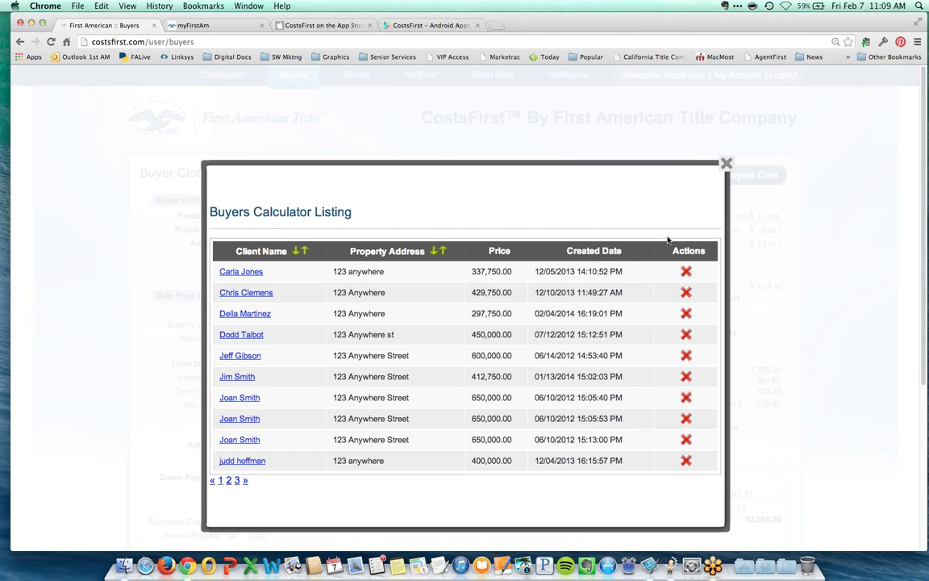
pyautogui.click(725, 164)
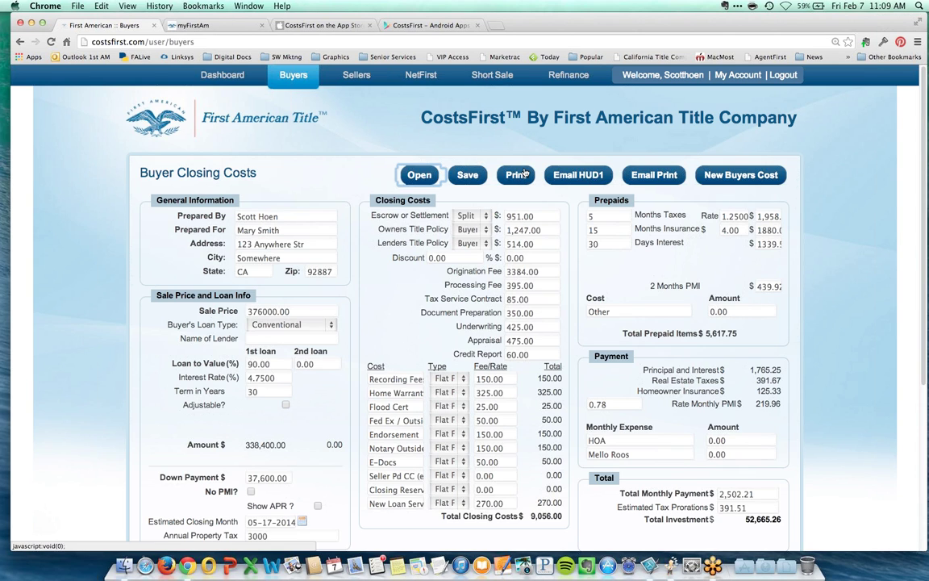
# Step: Open the printable buyer closing cost sheet and cancel the print dialog to view it
pyautogui.click(516, 178)
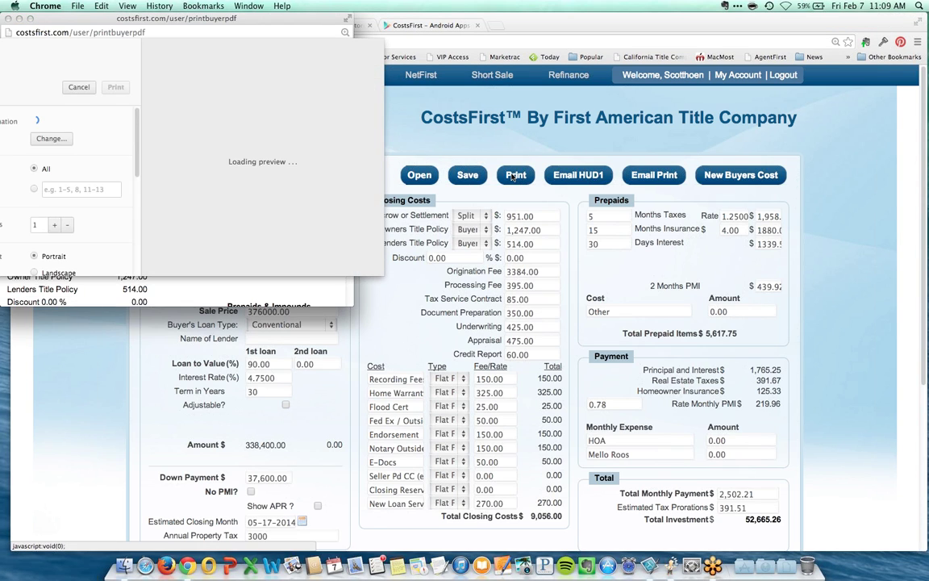
pyautogui.click(78, 87)
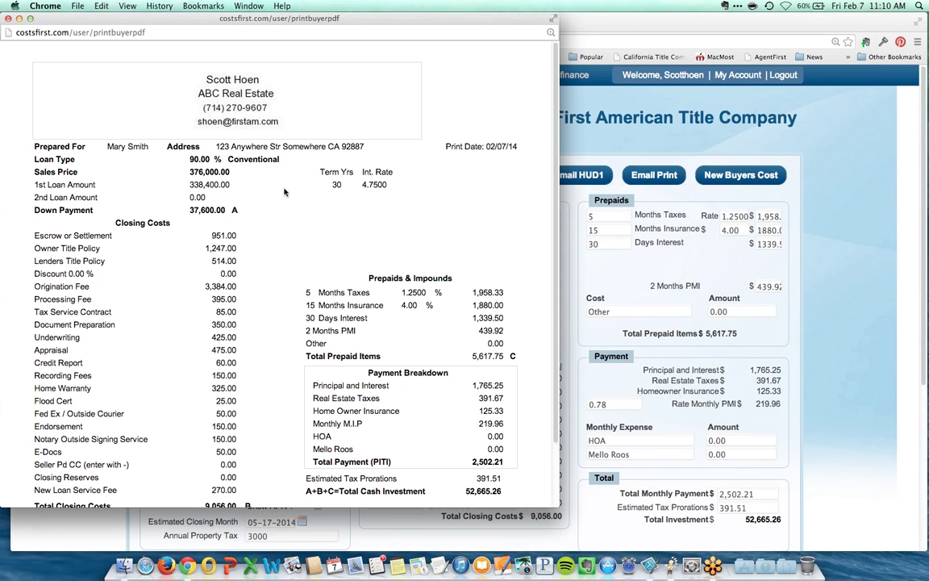
# Step: Read through the printable buyer closing cost sheet down to the signature lines and close it
pyautogui.scroll(-3, 257, 166)
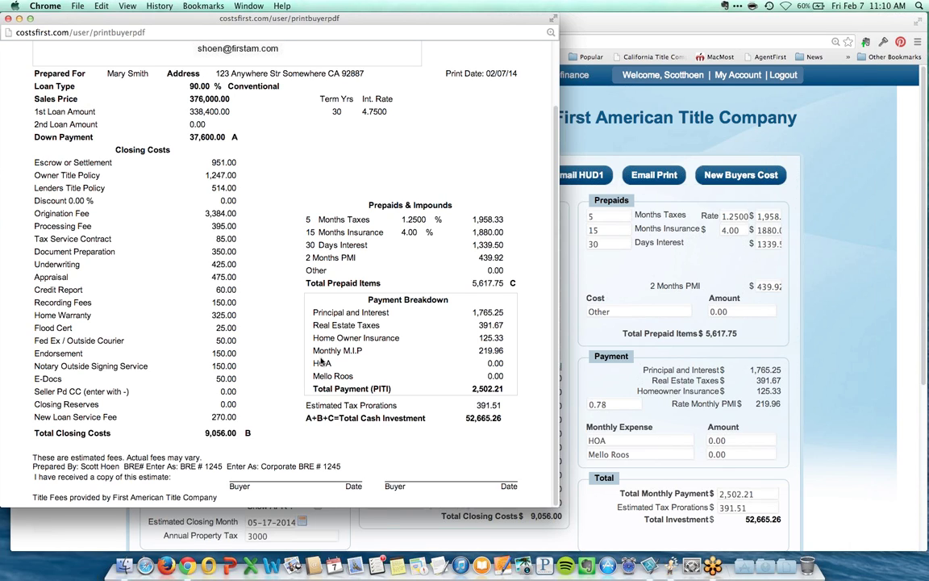
pyautogui.scroll(3, 291, 327)
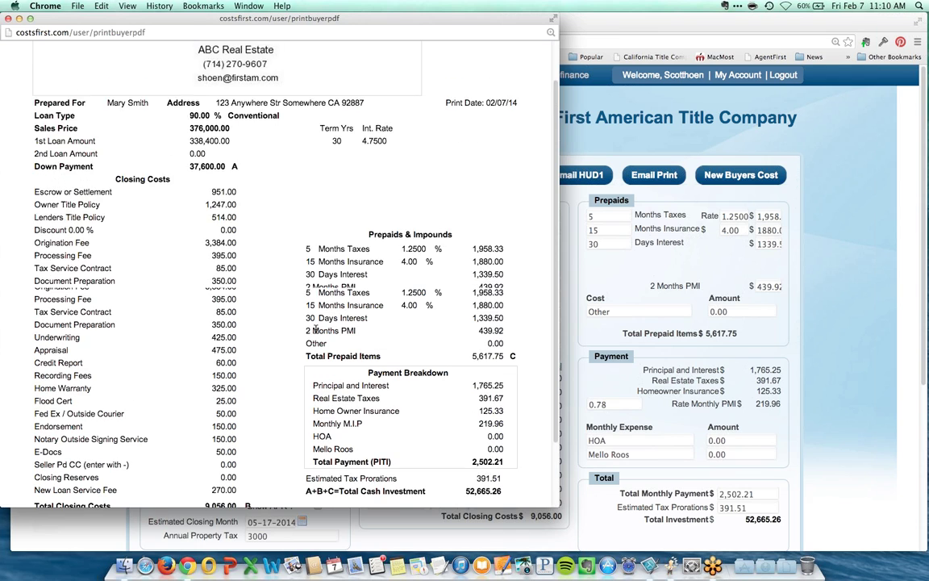
pyautogui.click(8, 18)
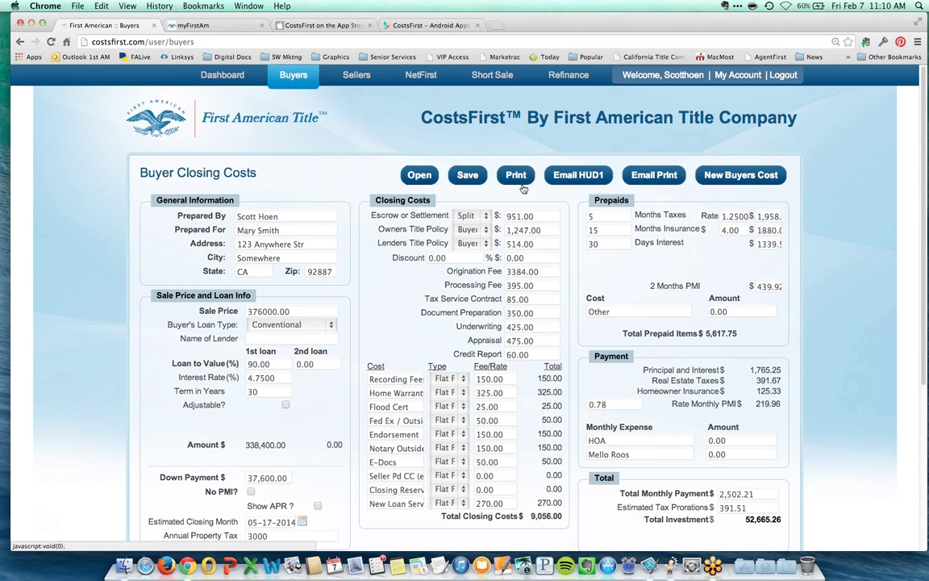
pyautogui.click(457, 179)
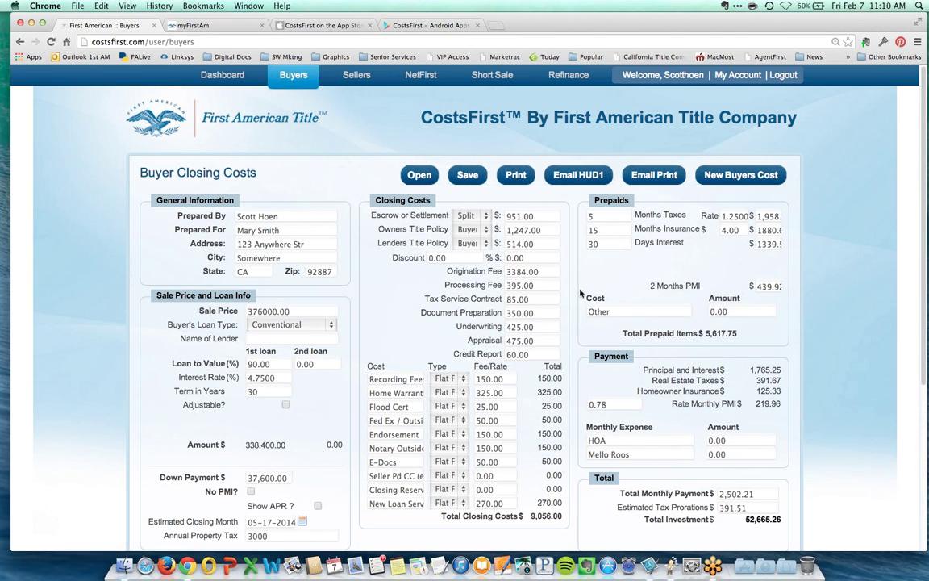
pyautogui.scroll(-1, 393, 91)
pyautogui.scroll(1, 307, 92)
# Step: Open the seller closing costs form and set the listing agent commission to 2%
pyautogui.click(354, 75)
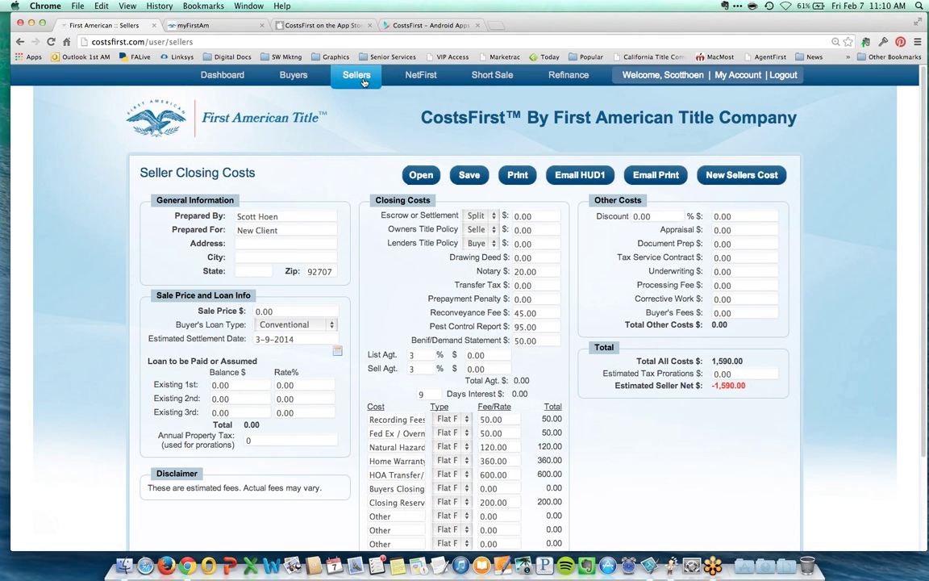
pyautogui.click(410, 355)
pyautogui.click(406, 368)
pyautogui.click(406, 356)
pyautogui.write('2')
pyautogui.press('Tab')
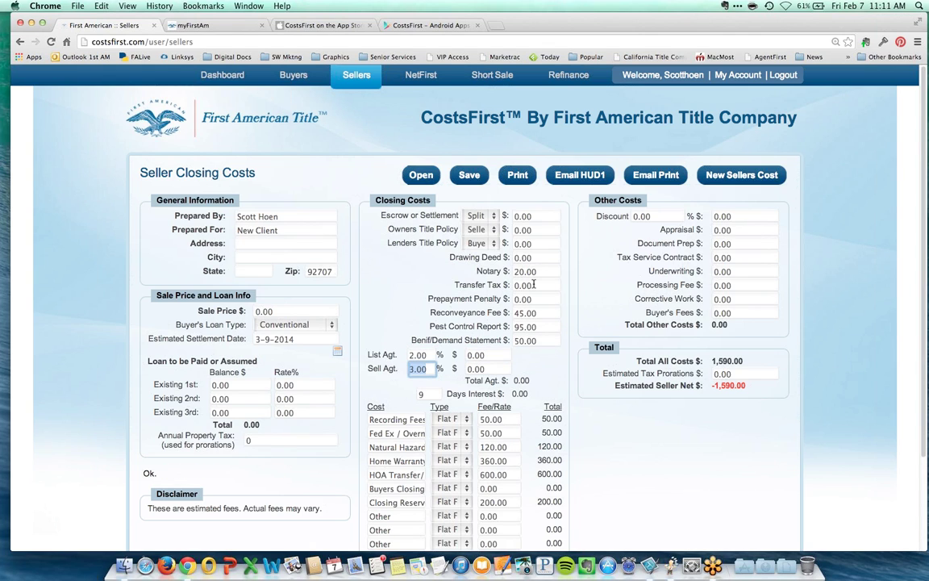
# Step: Set the seller's sale price to 400,000 and recalculate the seller closing costs and net
pyautogui.scroll(-3, 556, 298)
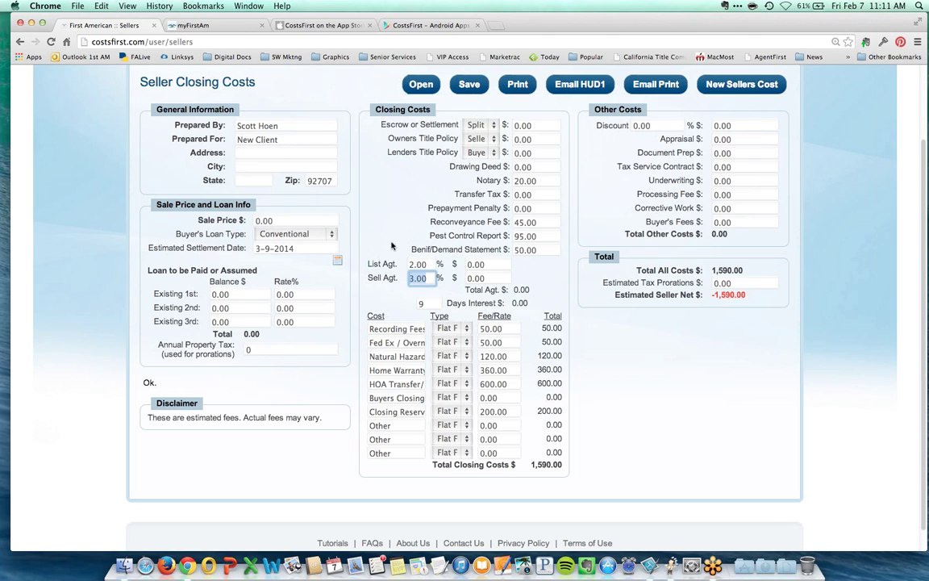
pyautogui.click(258, 220)
pyautogui.write('400,000')
pyautogui.press('Tab')
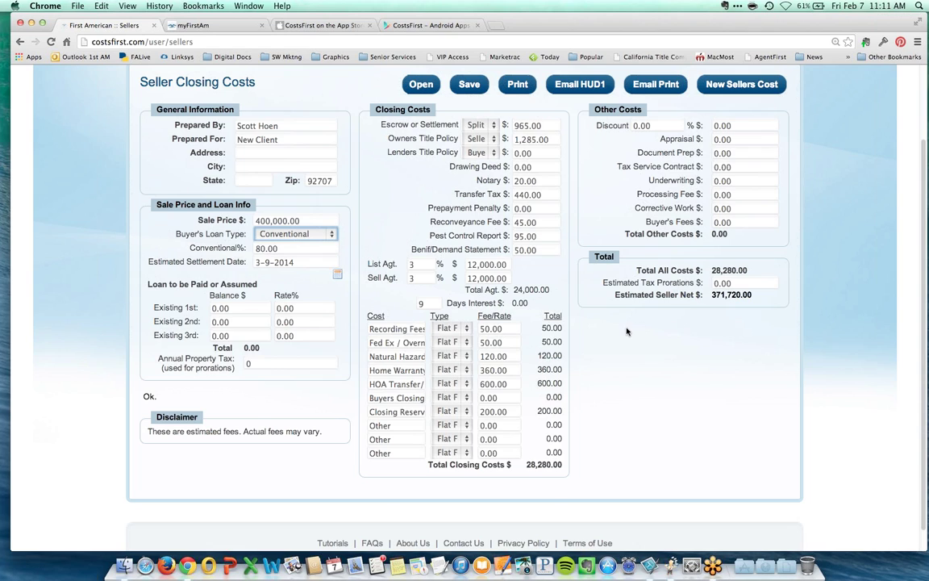
# Step: Open the NetFirst calculator and set the balance of the first existing loan to 350,000
pyautogui.scroll(3, 565, 298)
pyautogui.click(423, 76)
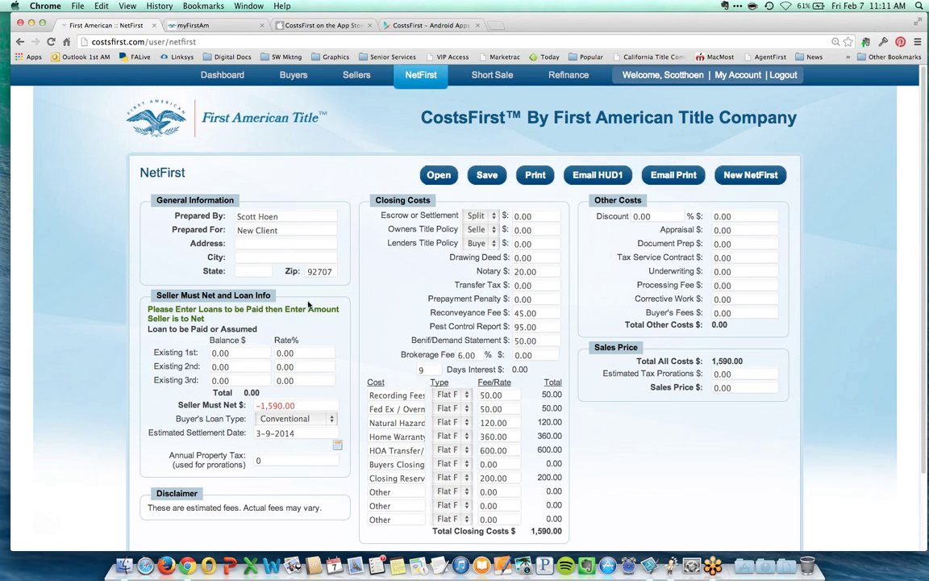
pyautogui.click(233, 353)
pyautogui.write('350,000')
pyautogui.press('Tab')
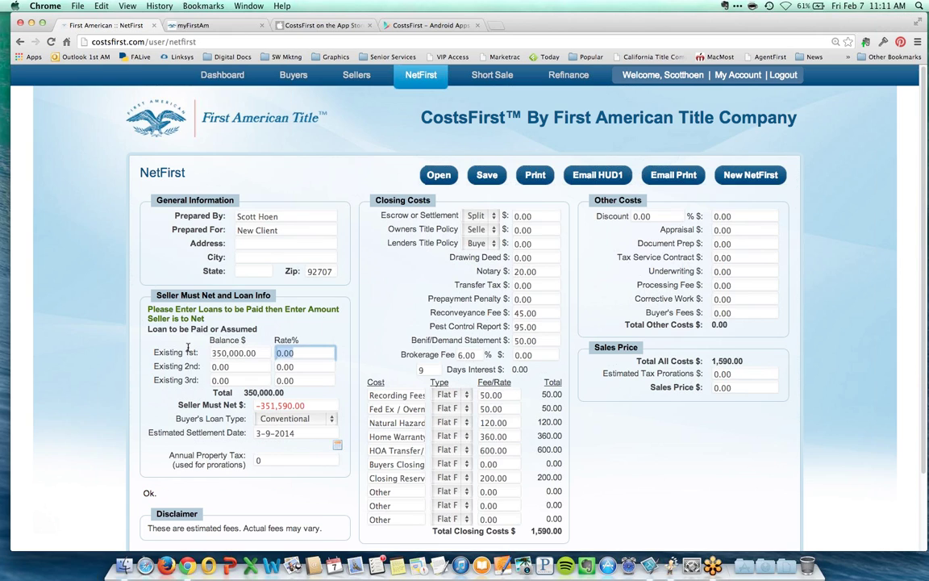
# Step: Set the amount the seller must net to 50000 and recalculate the required sales price
pyautogui.press('Tab')
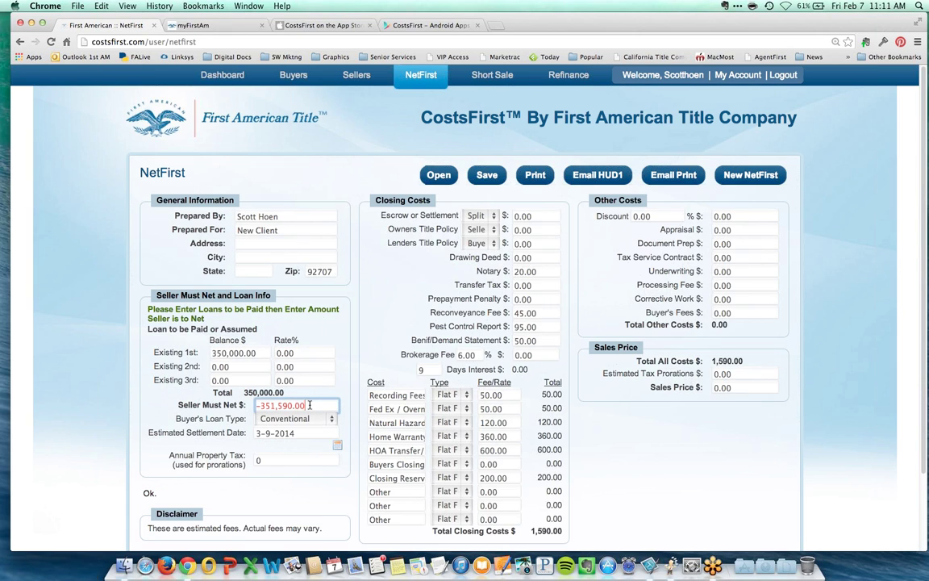
pyautogui.write('50000')
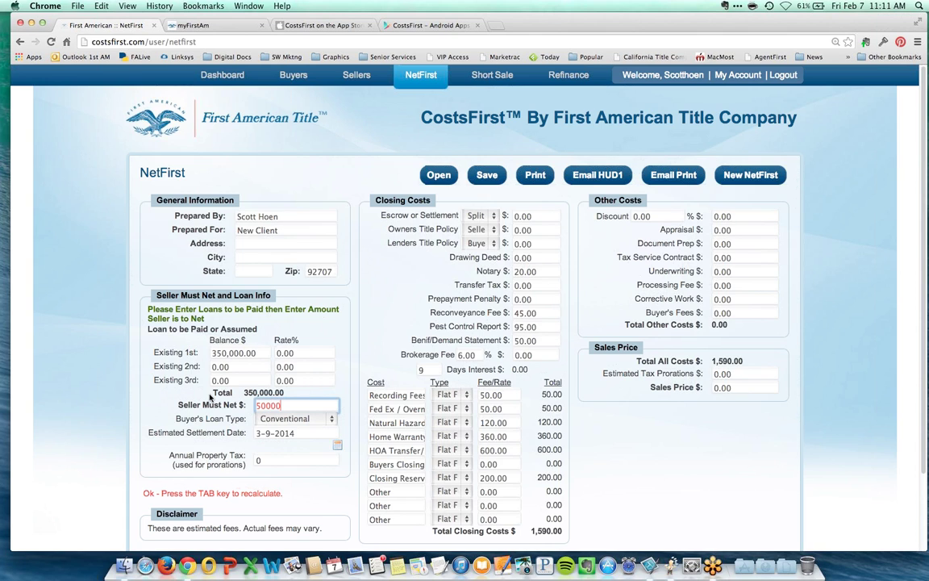
pyautogui.press('Tab')
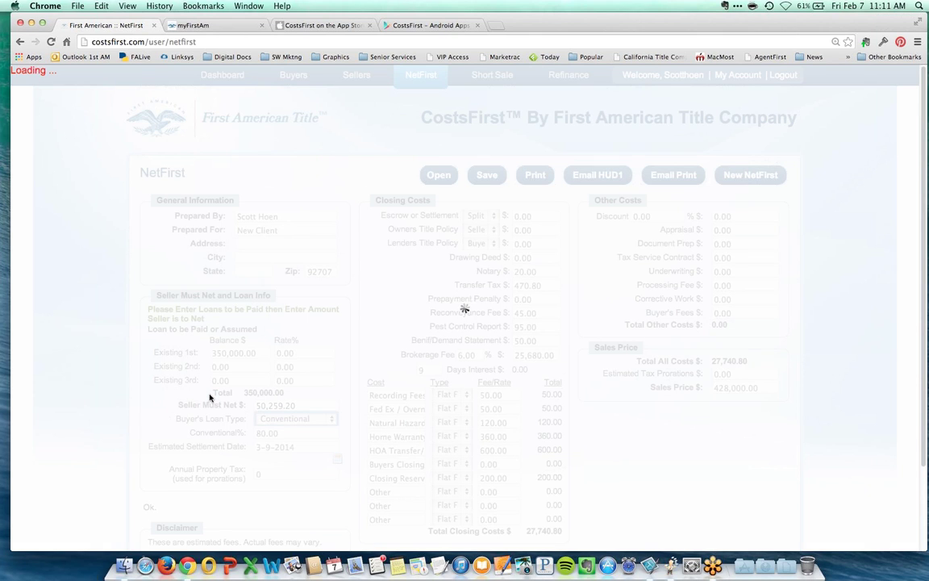
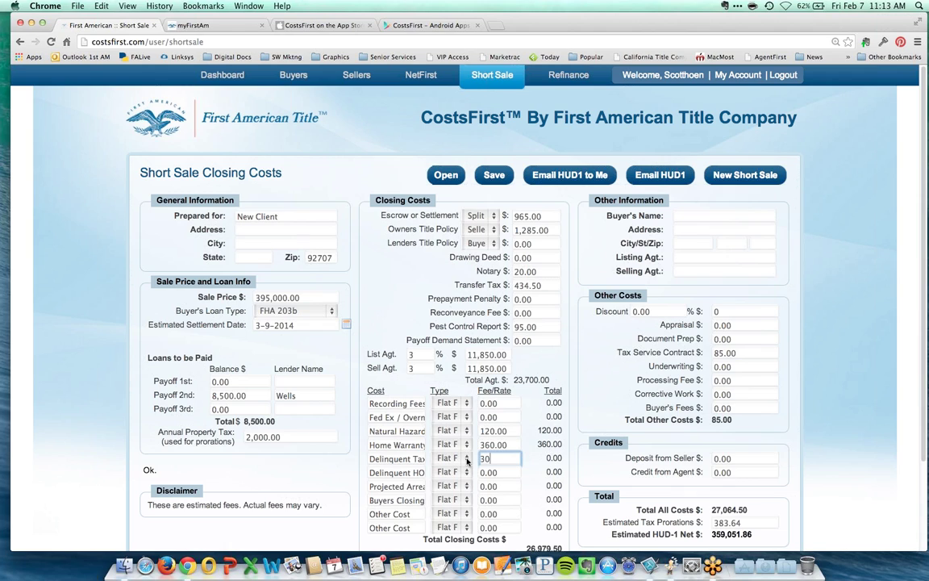
# Step: Set the short sale's delinquent tax fee to 3,000, delinquent HOA fee to 2,000 and projected arrears fee to 4,000
pyautogui.write('00')
pyautogui.press('Tab')
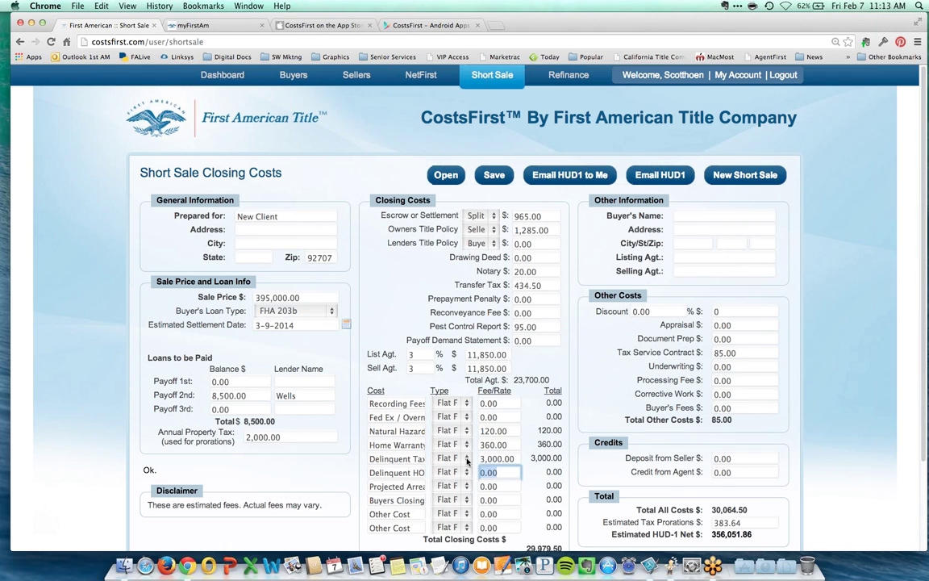
pyautogui.write('2,0')
pyautogui.write('00')
pyautogui.press('Tab')
pyautogui.write('4,0')
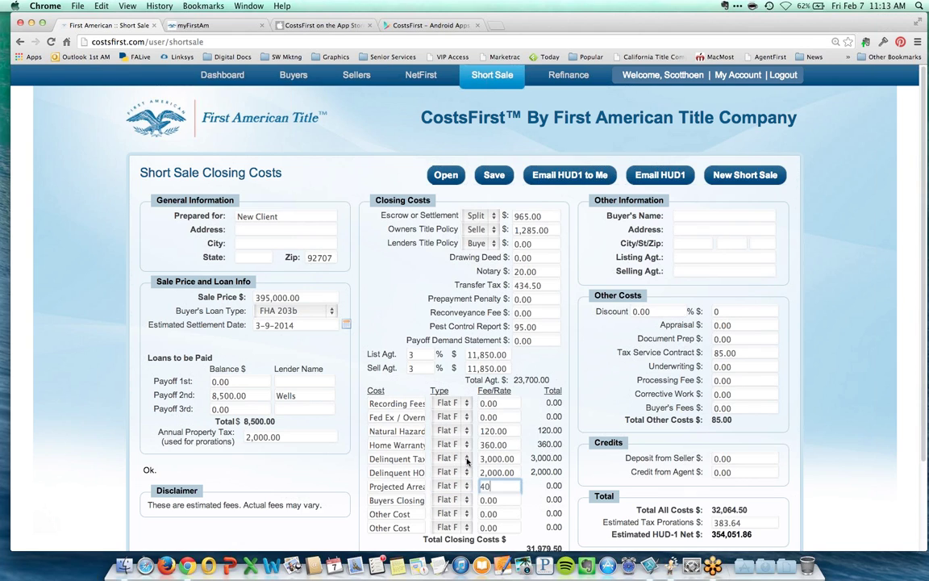
pyautogui.write('00')
pyautogui.press('Tab')
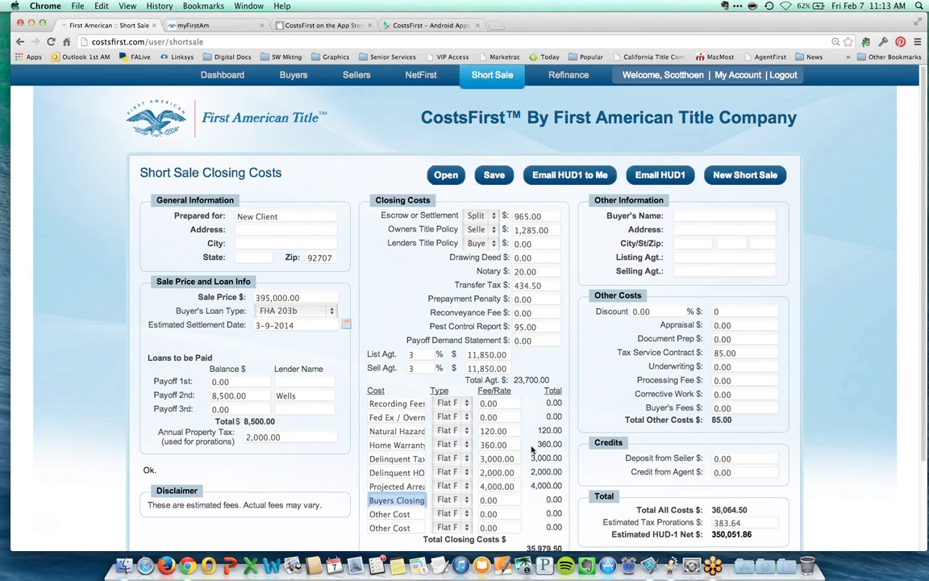
# Step: Copy the estimated HUD-1 net into the first payoff balance and enter "b of a" as its lender name
pyautogui.scroll(-1, 480, 403)
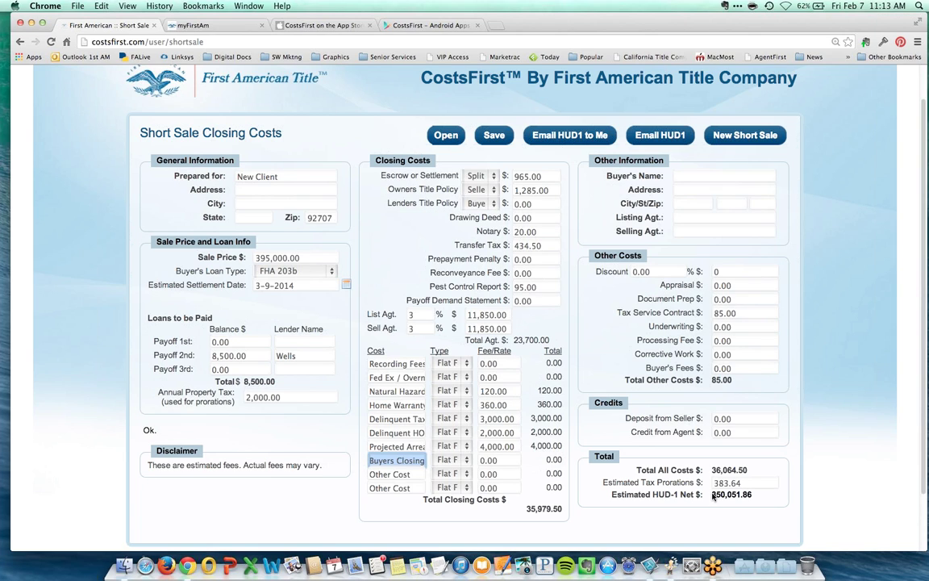
pyautogui.moveTo(713, 497); pyautogui.dragTo(752, 498)
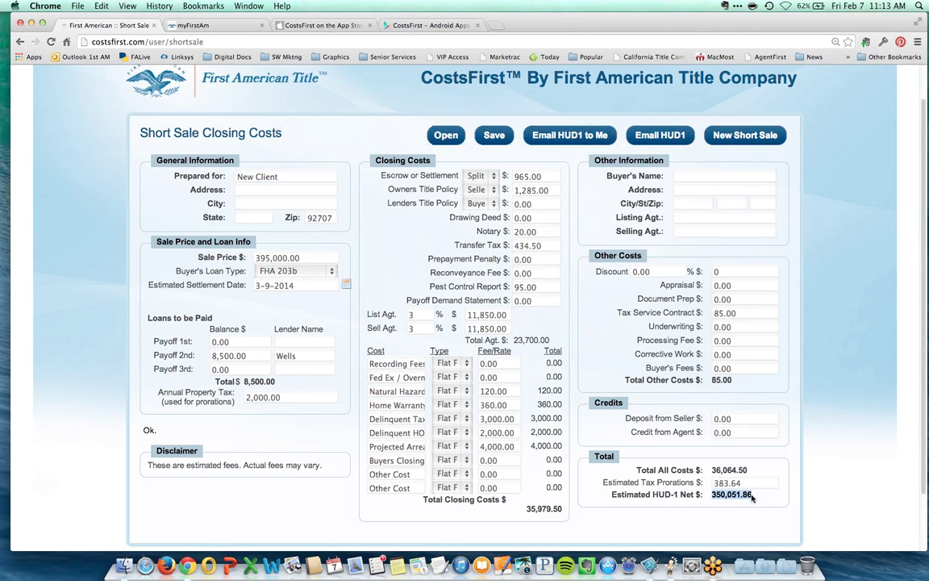
pyautogui.press('super+c')
pyautogui.click(219, 341)
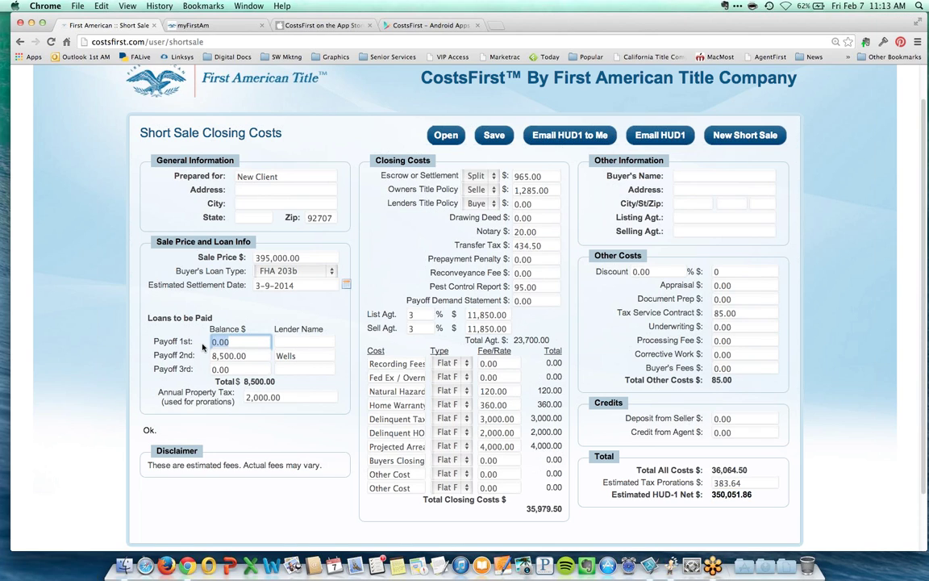
pyautogui.press('super+v')
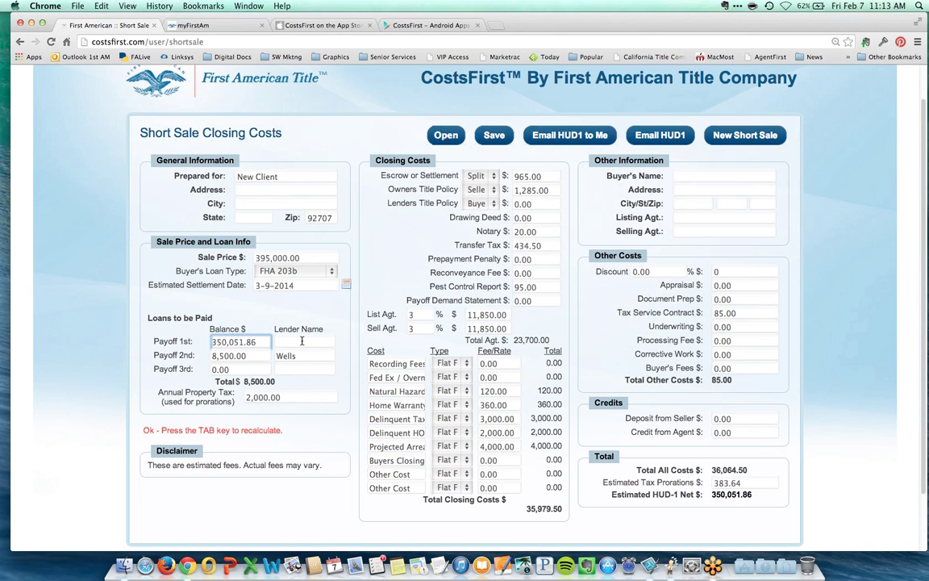
pyautogui.click(301, 341)
pyautogui.write('b o')
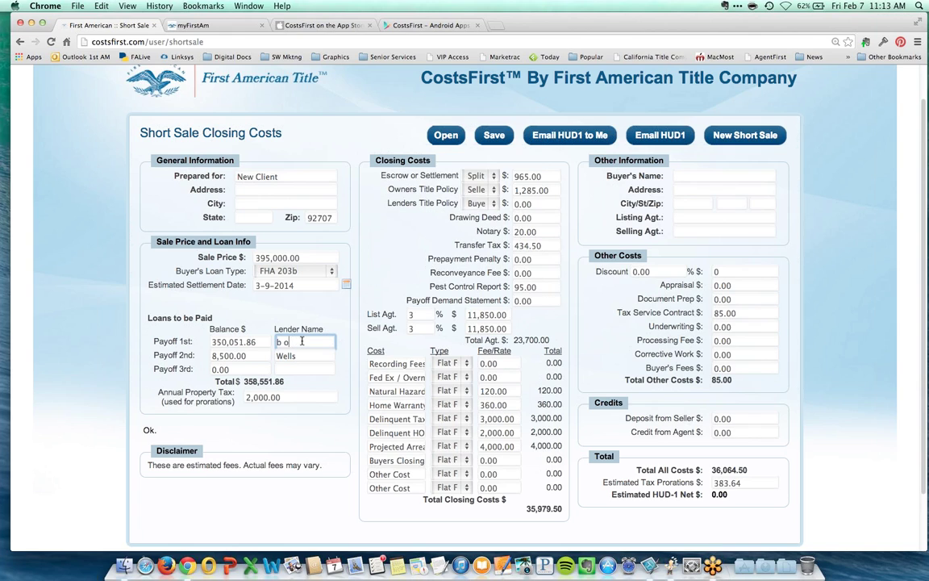
pyautogui.write('f a')
# Step: Open the refinance closing costs form and look over its loan, closing cost and prepaid sections
pyautogui.scroll(2, 386, 142)
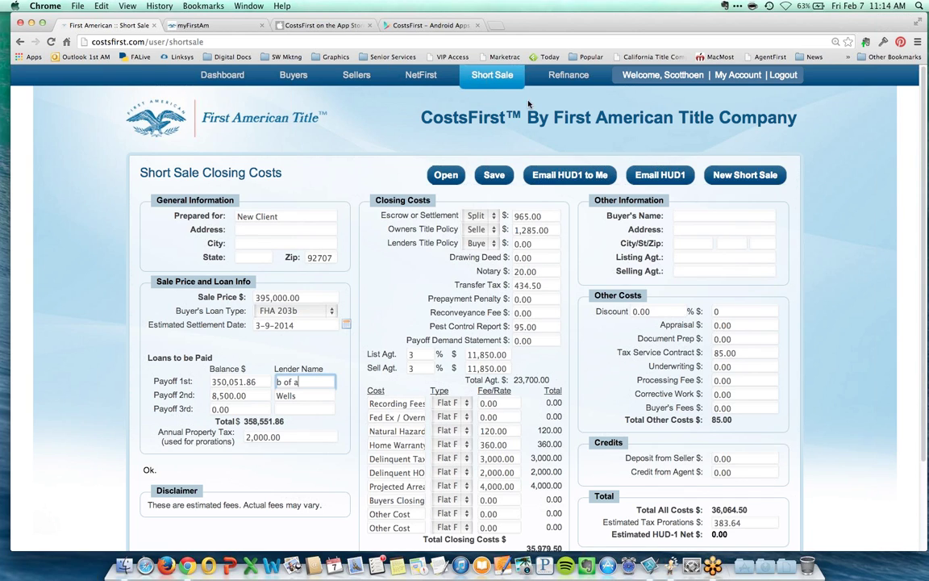
pyautogui.click(569, 76)
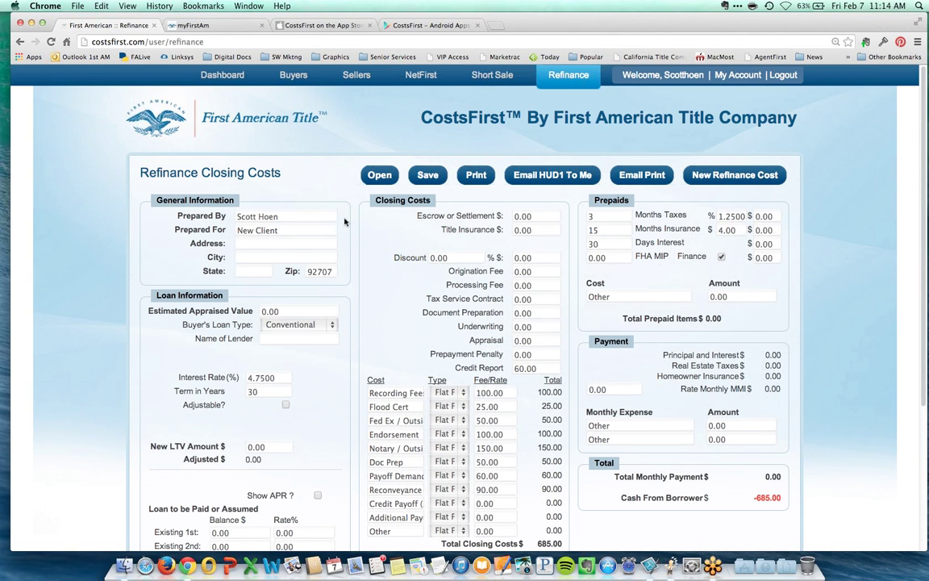
pyautogui.scroll(-2, 452, 272)
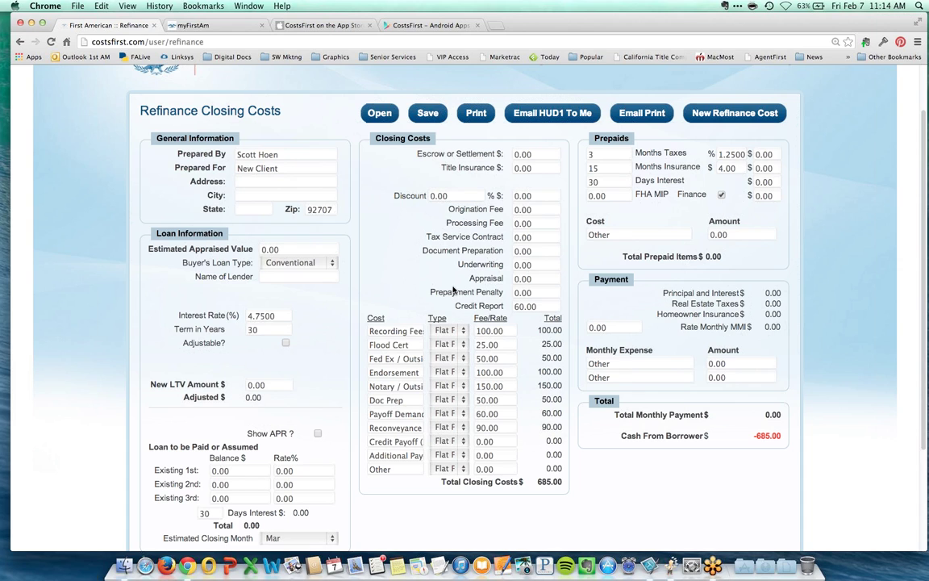
pyautogui.scroll(2, 345, 95)
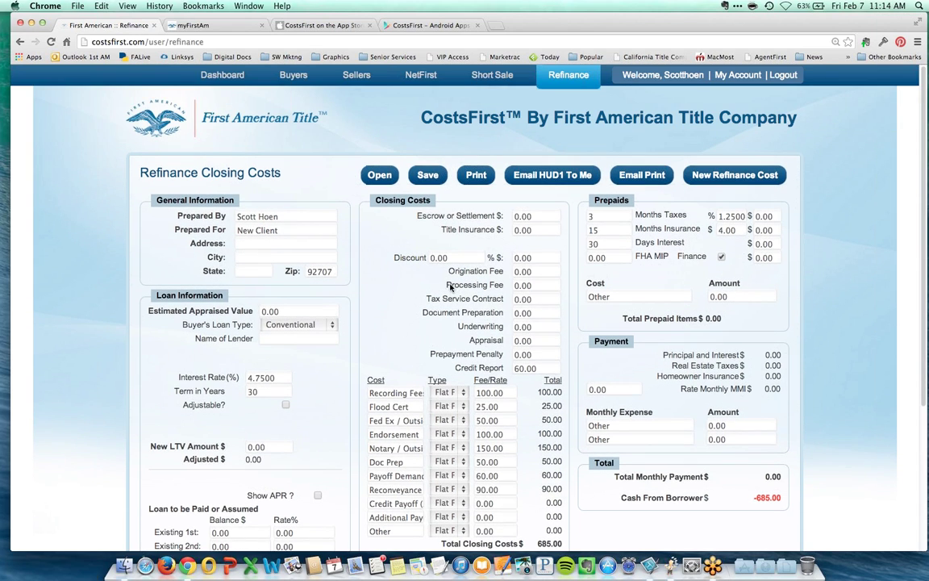
# Step: Return to the dashboard, open the print customization and save the Standard Branding with the existing contact details
pyautogui.click(223, 76)
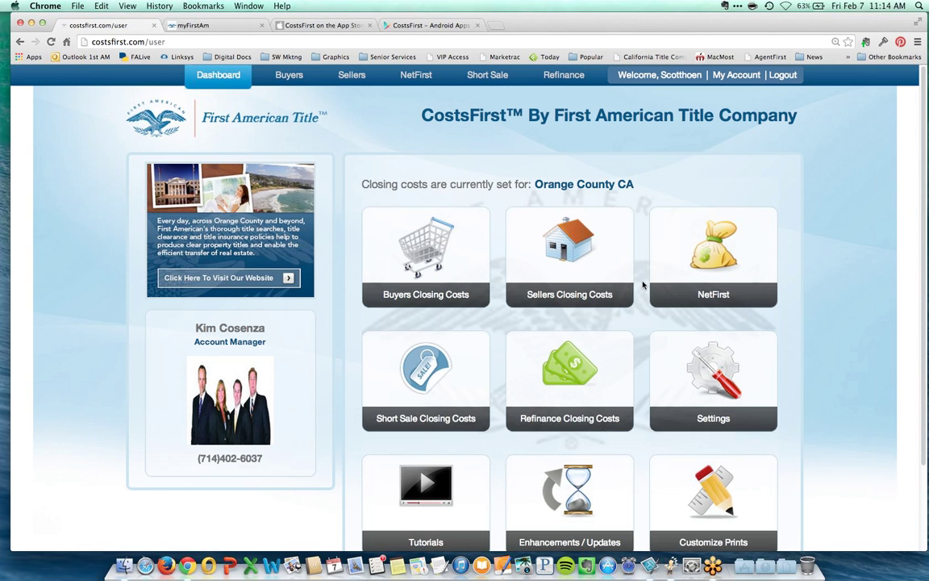
pyautogui.scroll(-3, 643, 284)
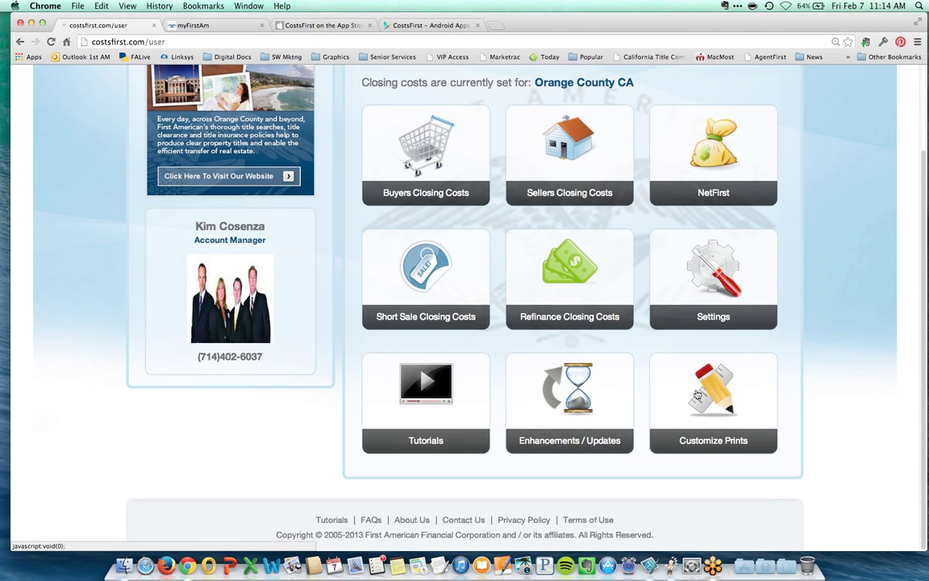
pyautogui.click(713, 439)
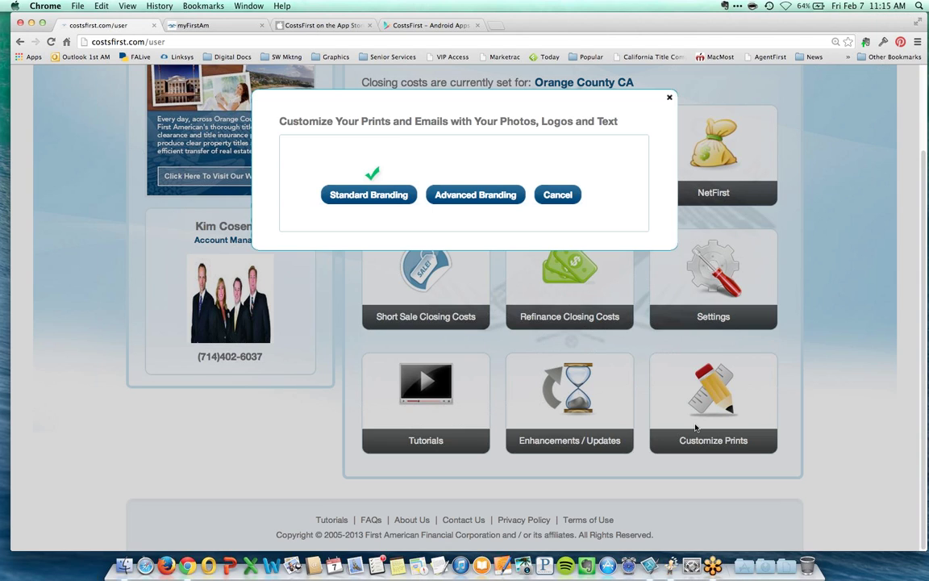
pyautogui.click(374, 194)
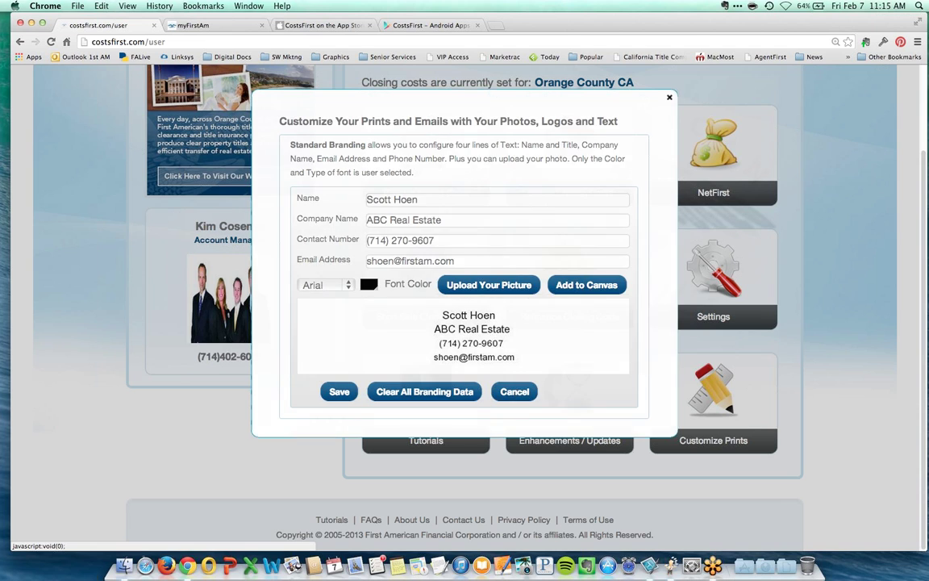
pyautogui.click(345, 391)
# Step: View the Advanced Branding options for customized prints and close them without changes
pyautogui.click(711, 437)
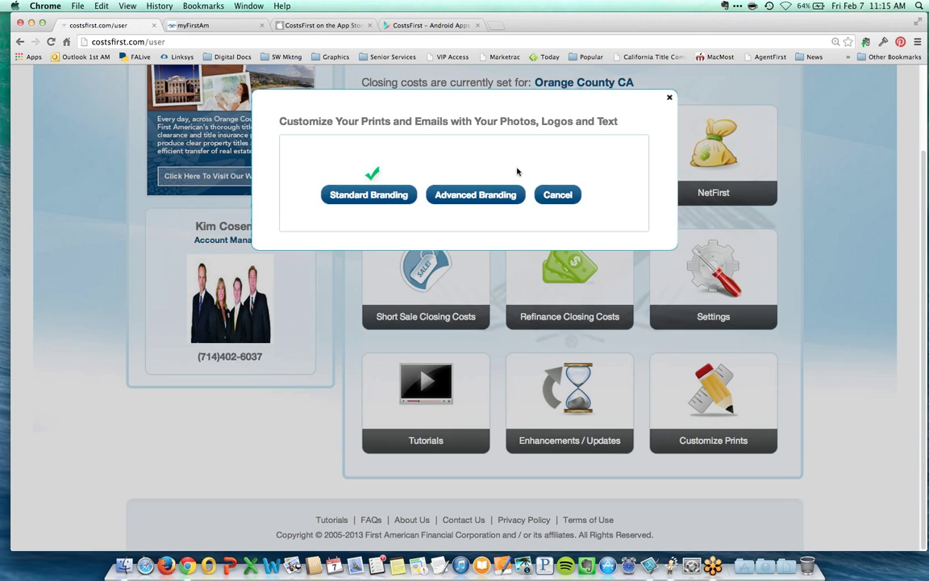
pyautogui.click(488, 196)
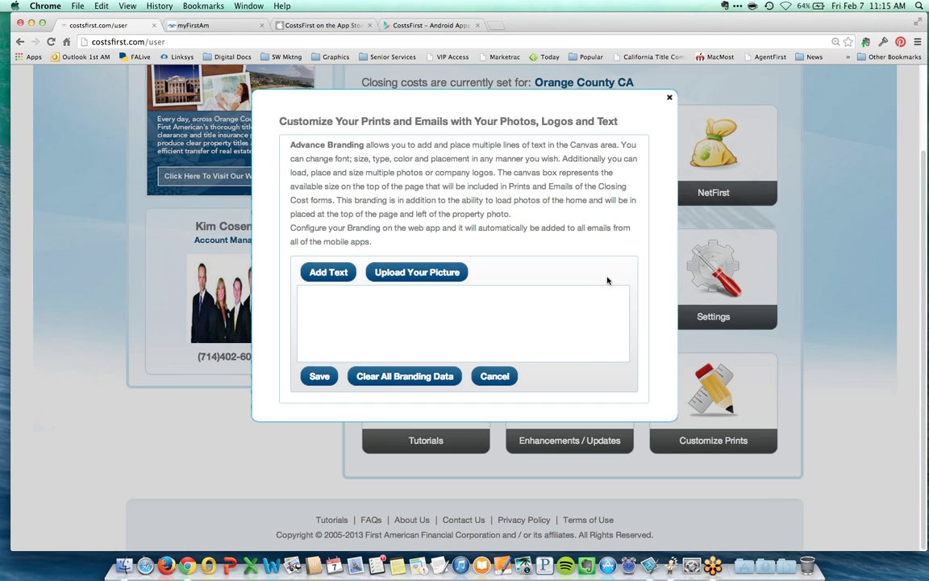
pyautogui.click(670, 99)
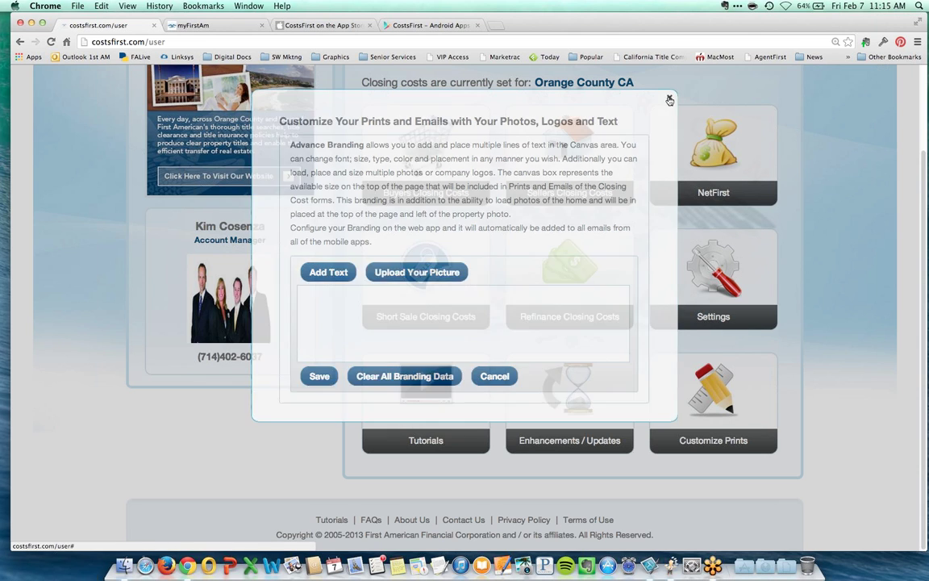
# Step: Switch to the already open myFirstAm sign-in page
pyautogui.scroll(3, 751, 141)
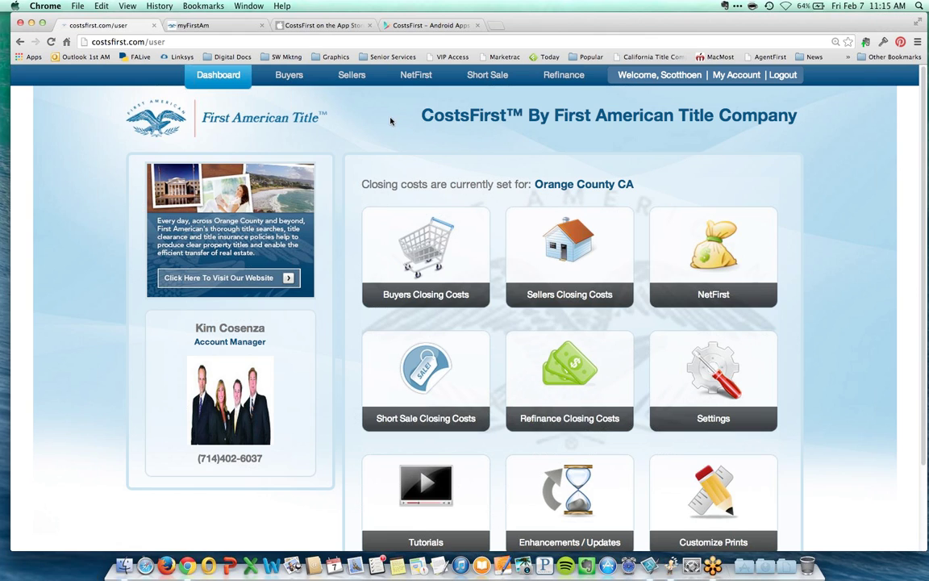
pyautogui.click(237, 27)
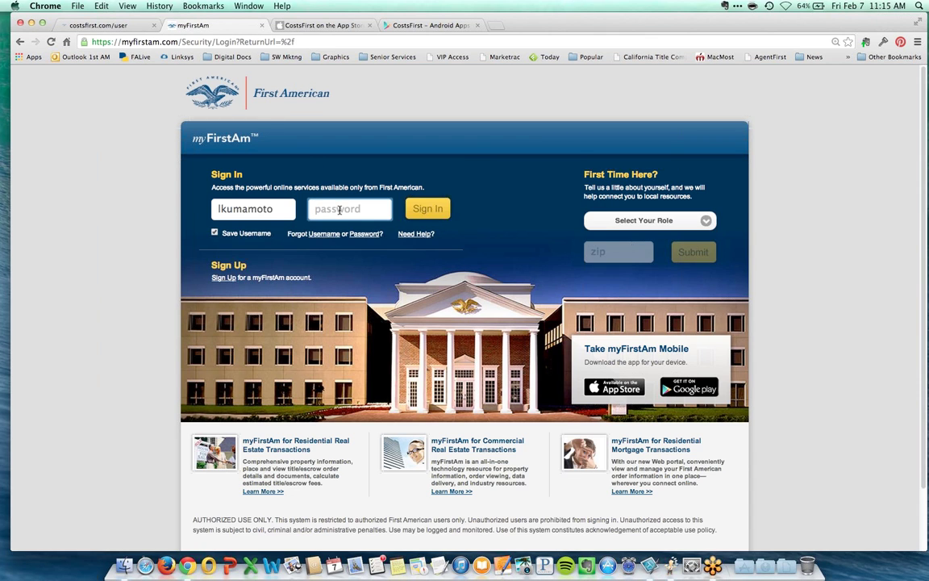
# Step: Sign in to myFirstAm with the account password for the saved username
pyautogui.write('••••••••••••')
pyautogui.press('Return')
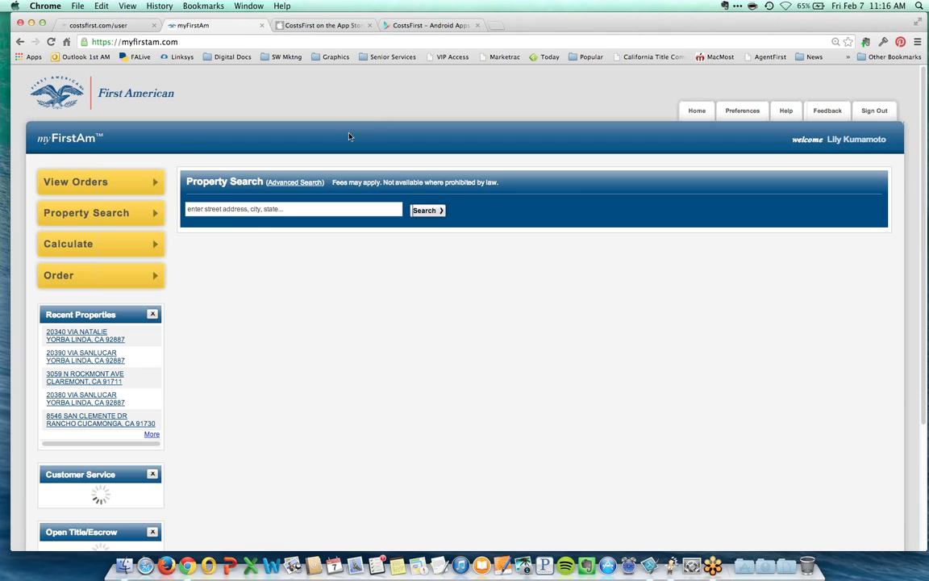
# Step: Open the first property in the recent properties list and look over its subject details and available property reports
pyautogui.click(79, 341)
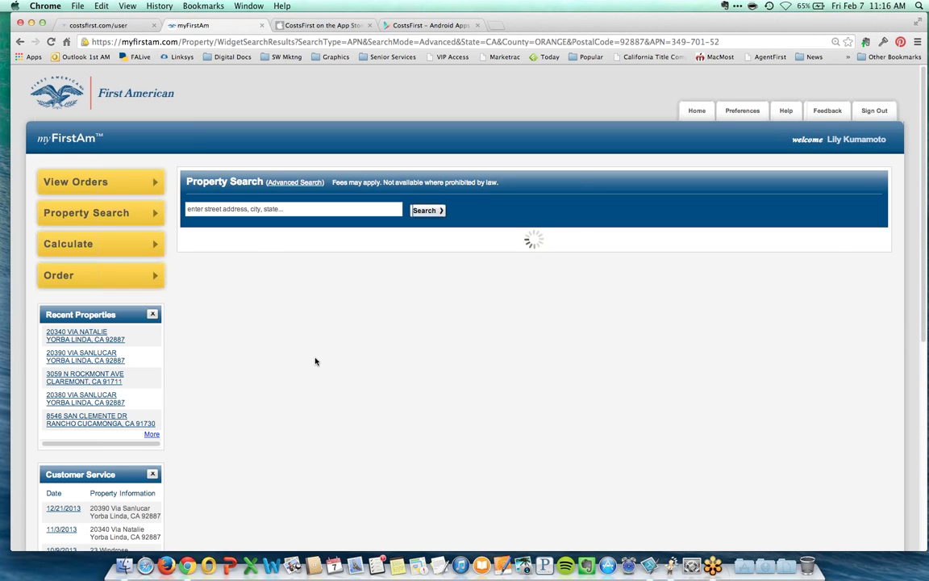
pyautogui.scroll(-1, 392, 342)
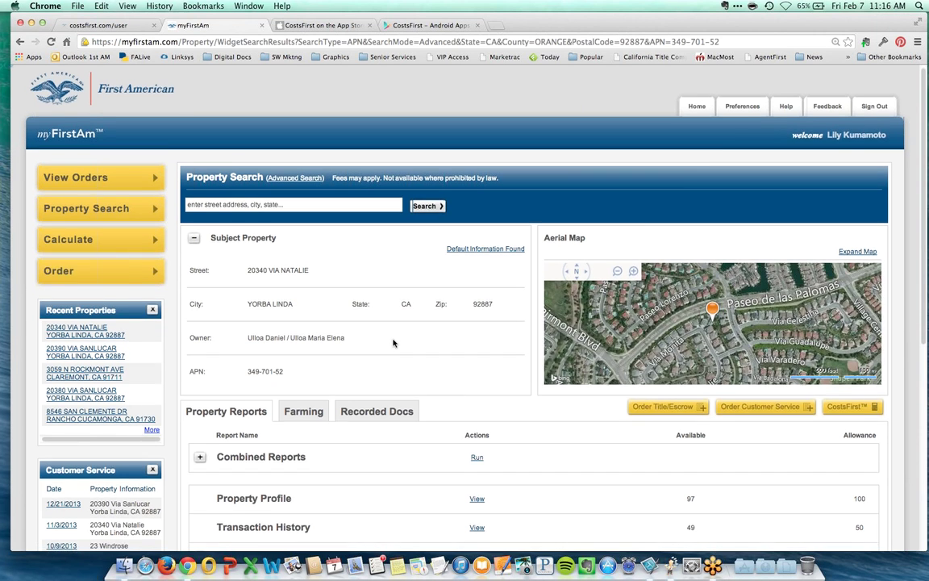
pyautogui.scroll(-3, 393, 343)
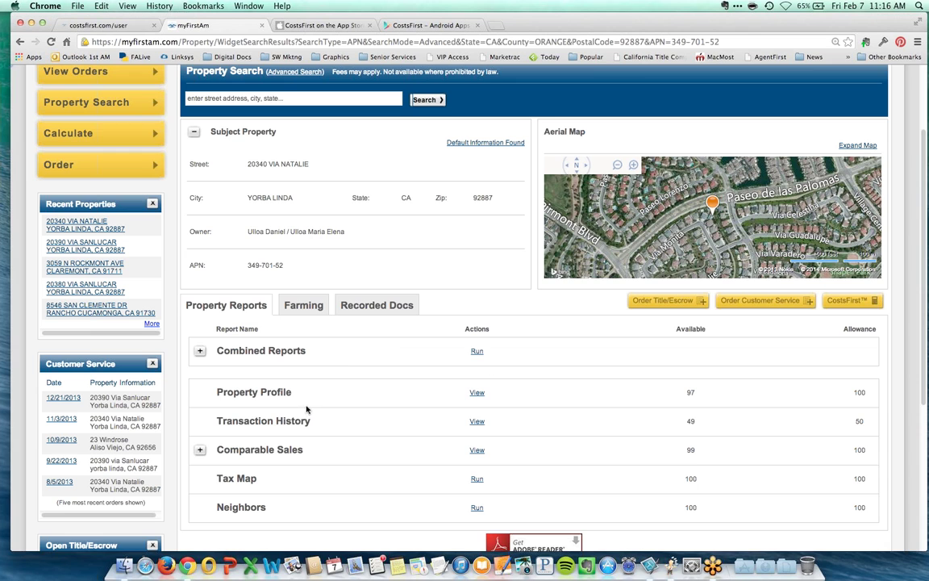
pyautogui.scroll(-3, 317, 386)
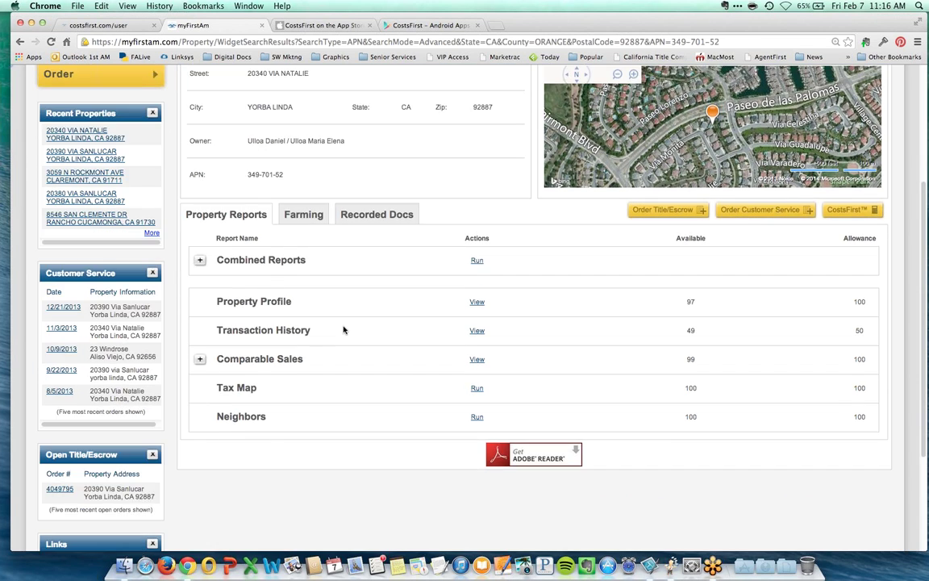
pyautogui.scroll(5, 343, 329)
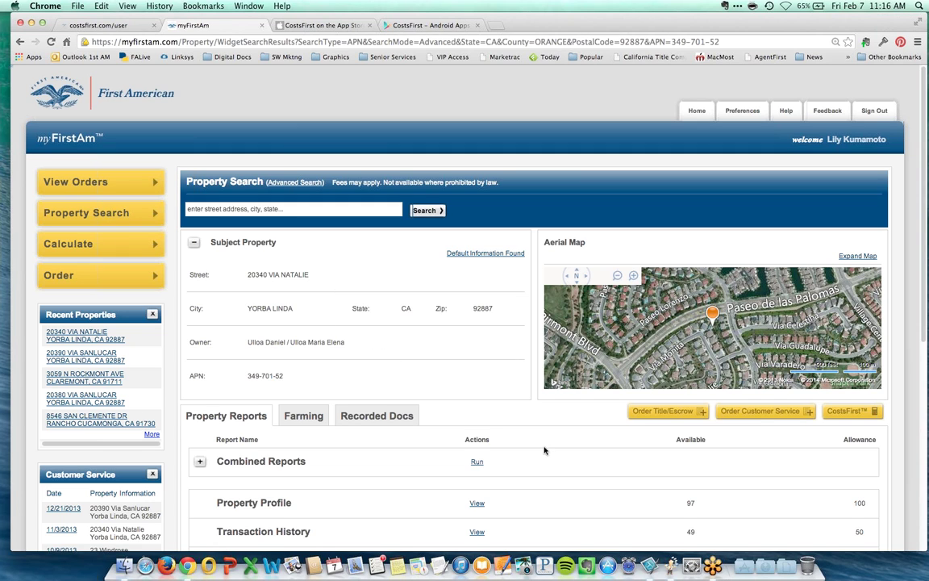
# Step: Launch CostsFirst from the property page, review the prefilled Buyer Closing Costs form, and close the CostsFirst window
pyautogui.click(841, 413)
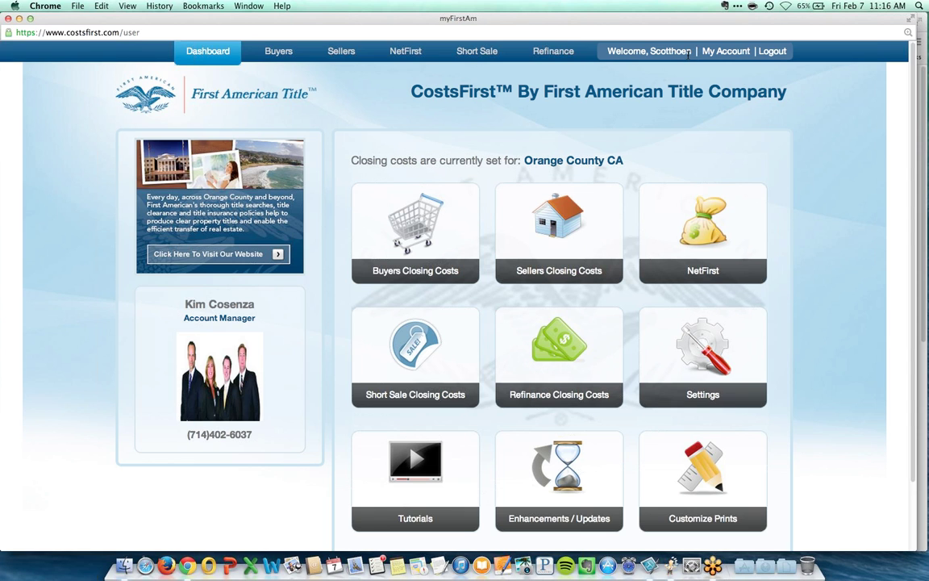
pyautogui.click(421, 273)
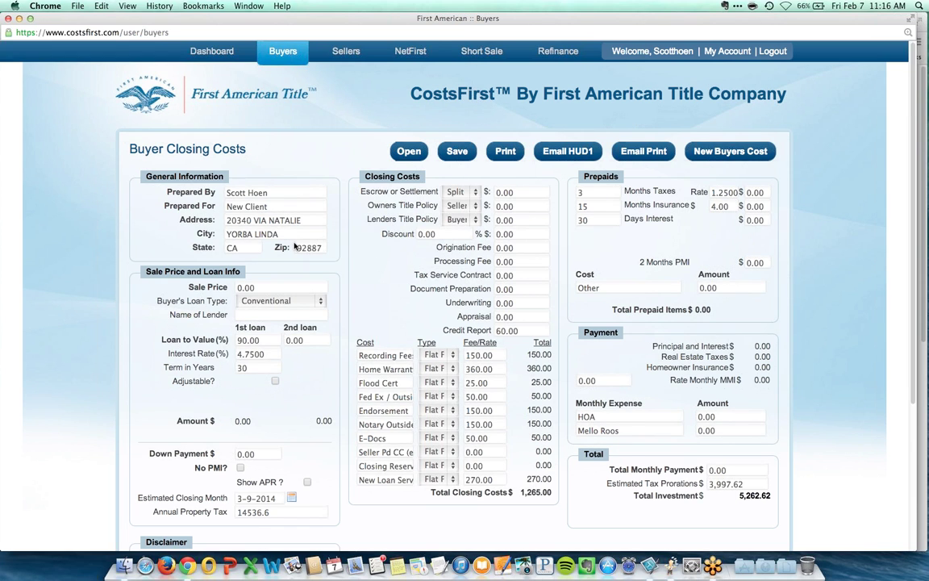
pyautogui.scroll(-3, 294, 246)
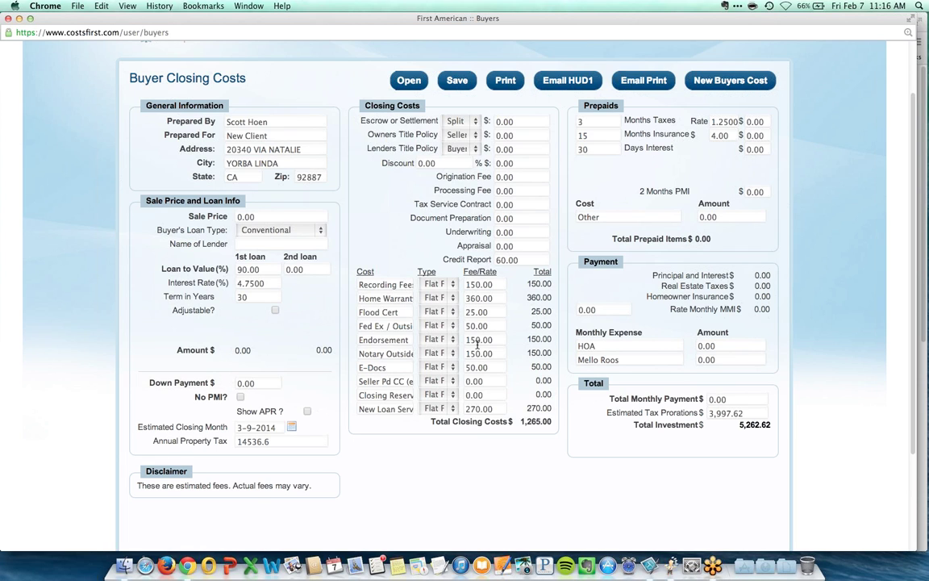
pyautogui.scroll(1, 484, 347)
pyautogui.scroll(3, 435, 284)
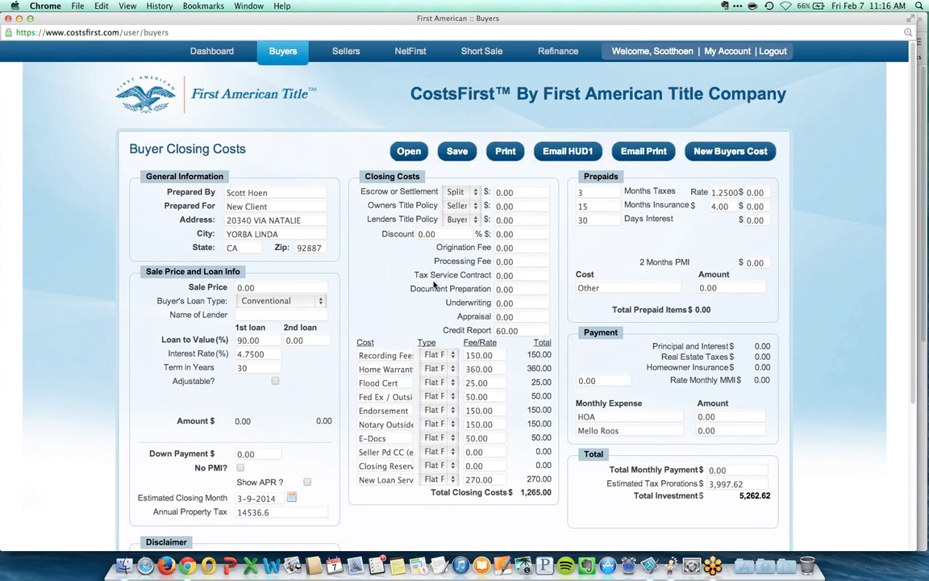
pyautogui.click(8, 17)
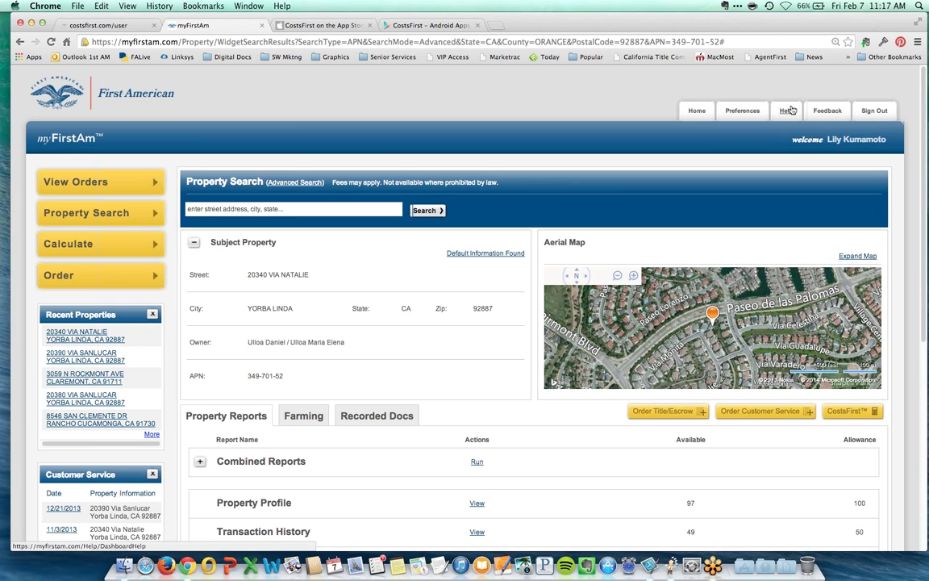
# Step: View the CostsFirst auto-login under External Systems in the myFirstAm preferences and close them without changes
pyautogui.click(749, 112)
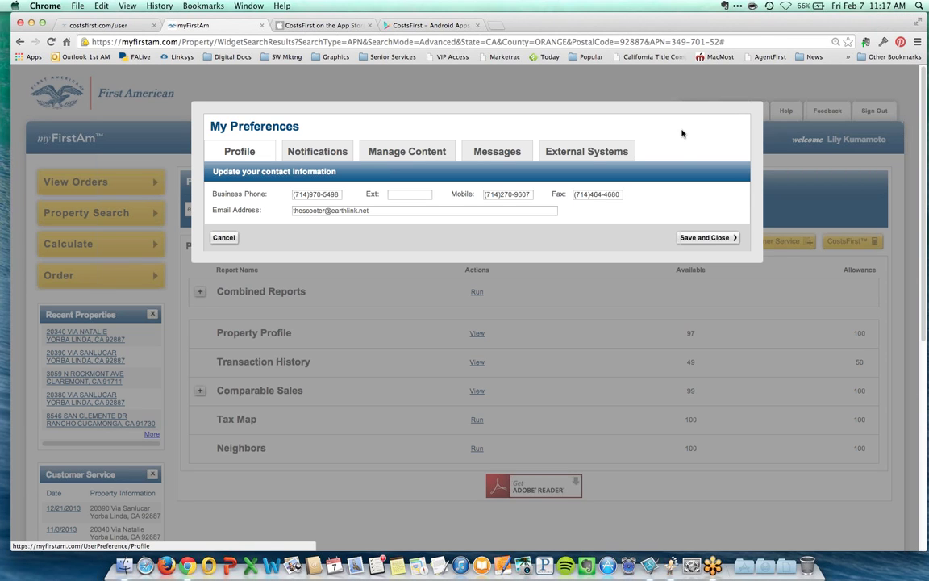
pyautogui.click(595, 151)
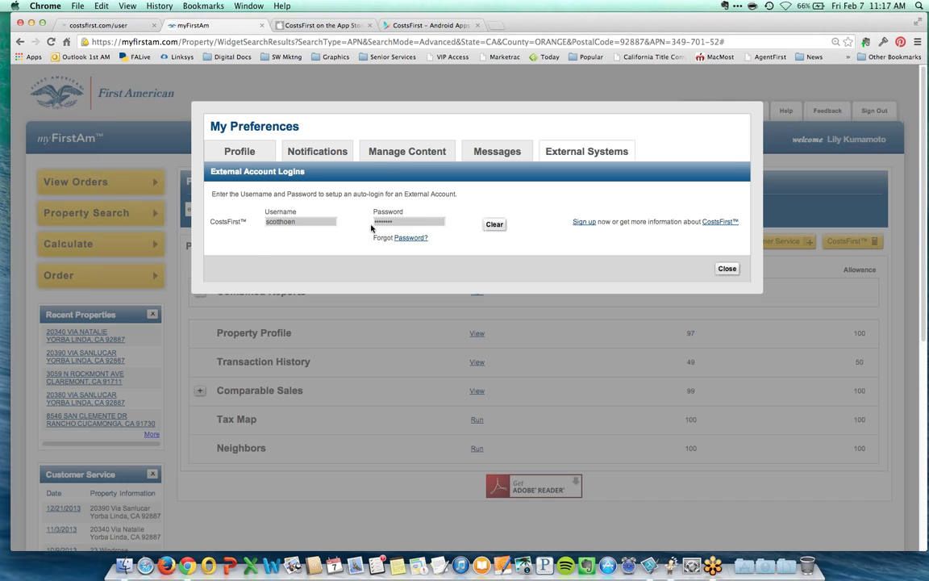
pyautogui.click(728, 268)
# Step: Return to the CostsFirst dashboard and open the Contact Us page with the technical support details
pyautogui.click(100, 25)
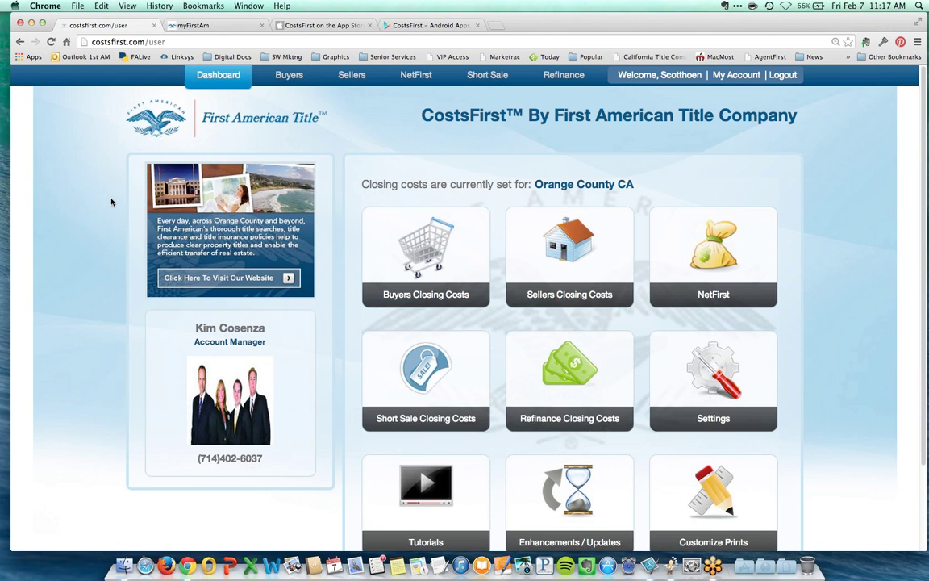
pyautogui.scroll(-5, 422, 394)
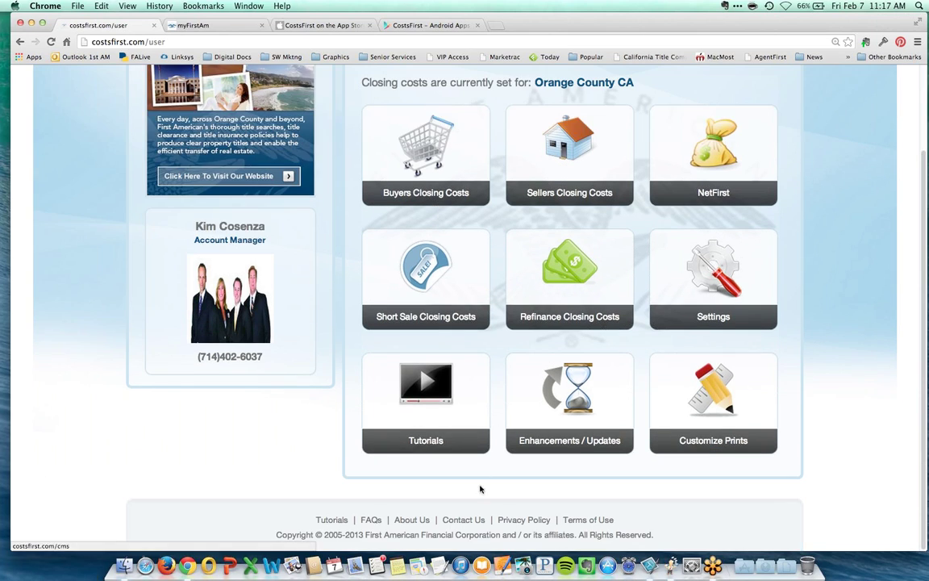
pyautogui.click(472, 522)
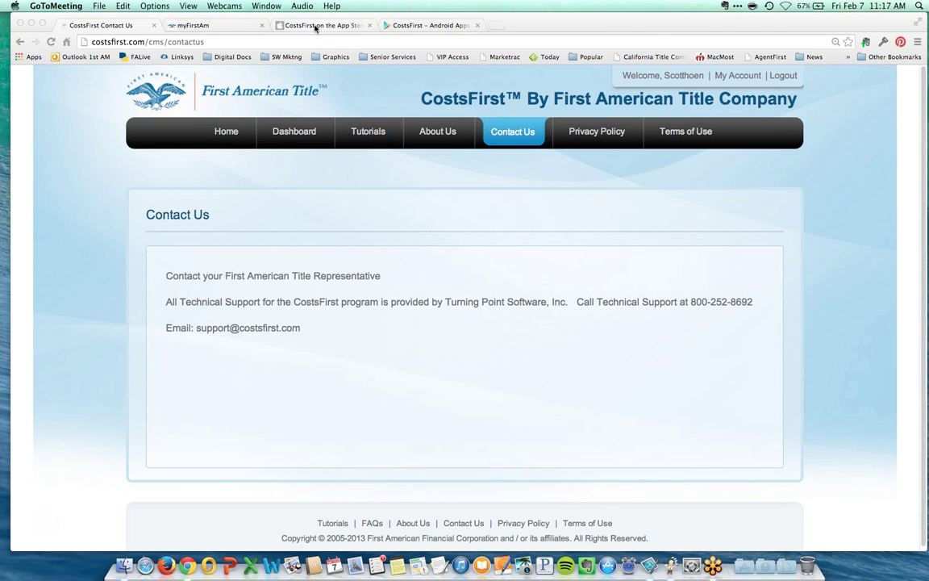
# Step: View the already open App Store and Google Play pages for CostsFirst, and return to the CostsFirst site's home page
pyautogui.click(287, 25)
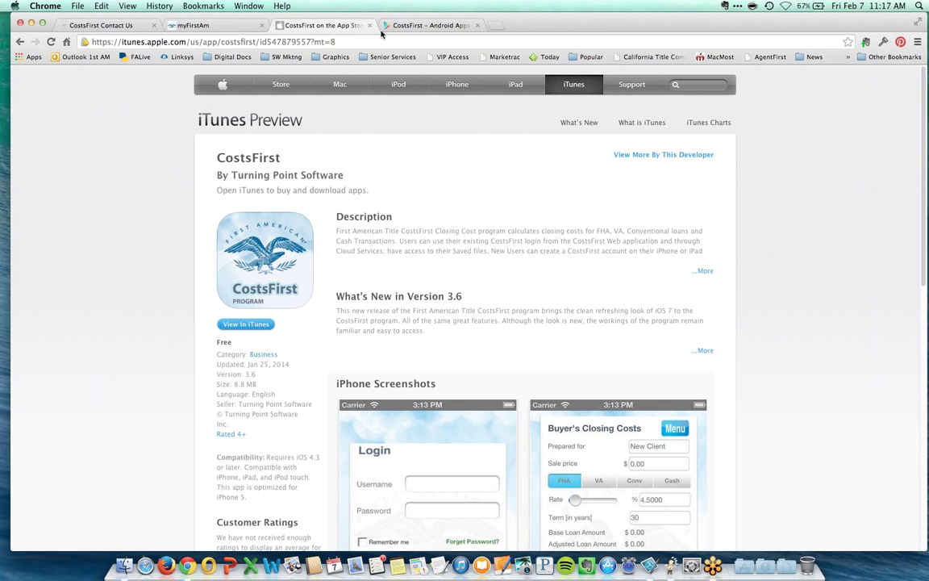
pyautogui.click(408, 26)
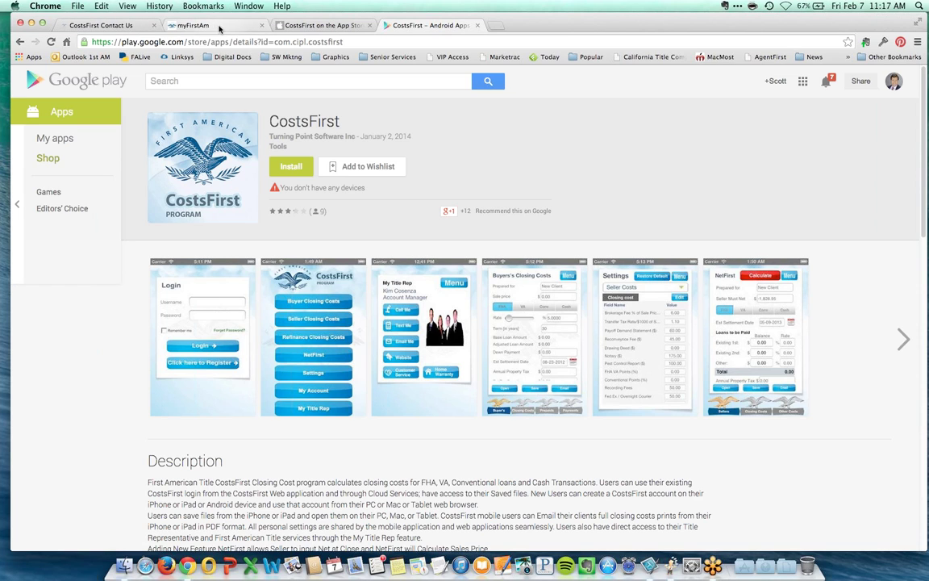
pyautogui.click(104, 26)
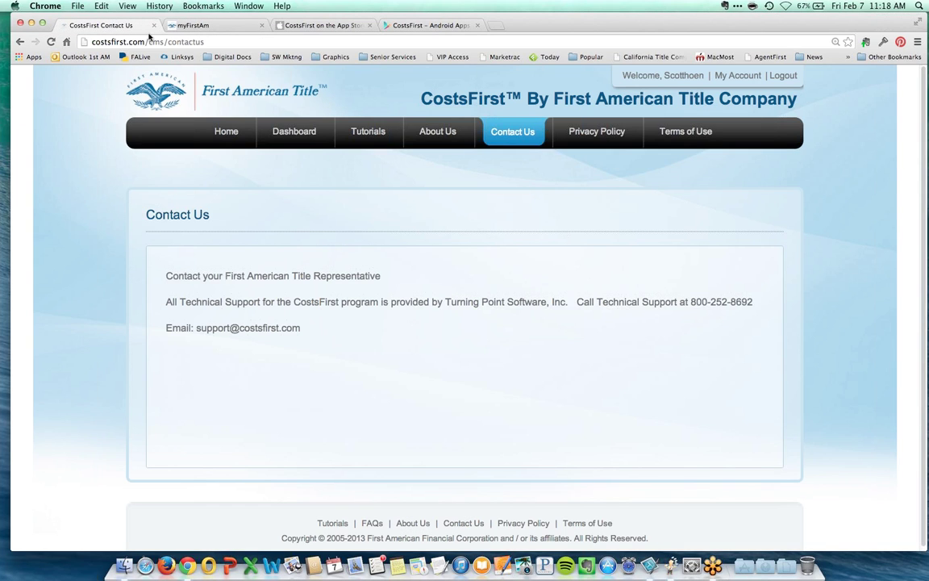
pyautogui.click(226, 131)
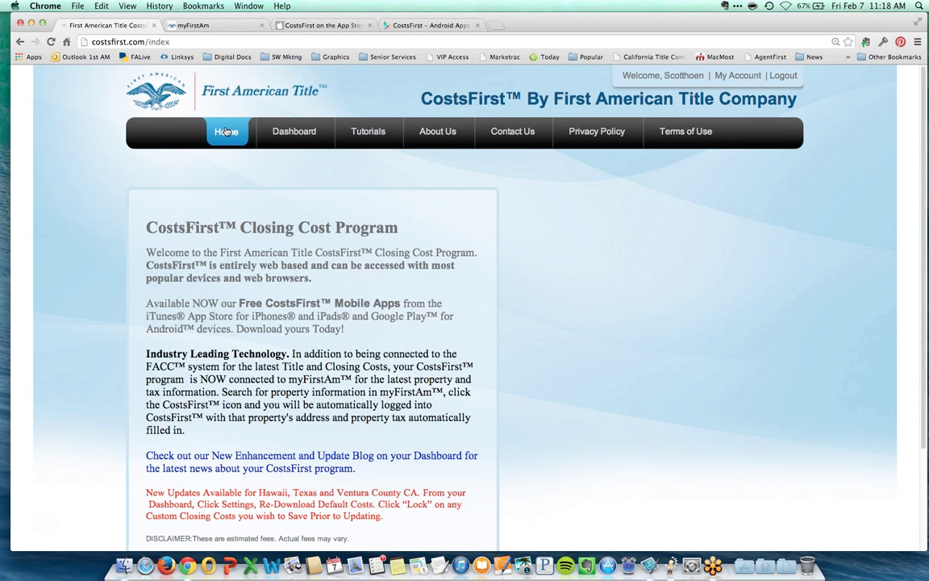